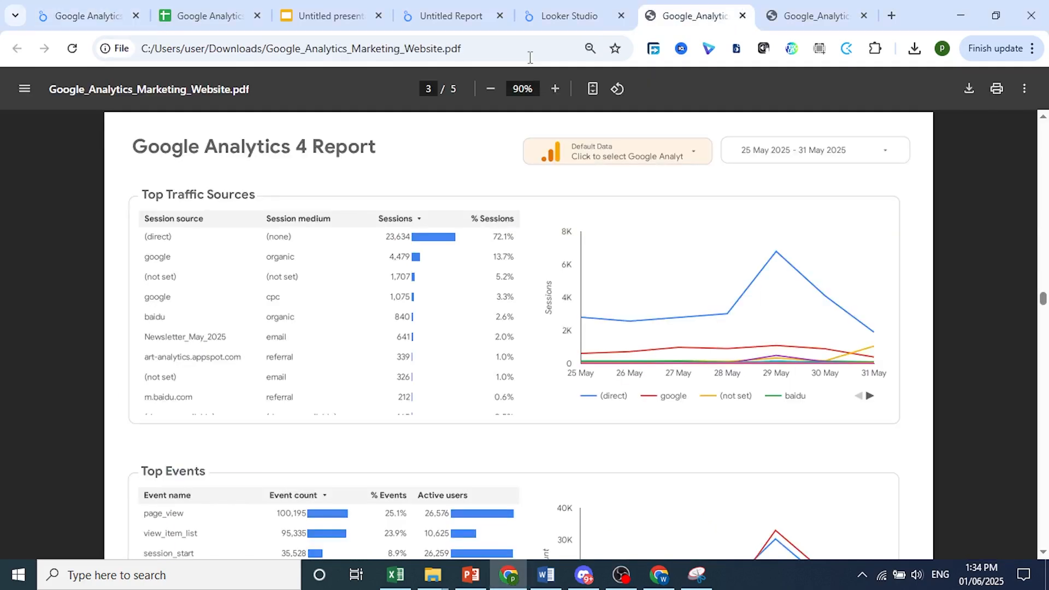
# Look through the downloaded Google Analytics report PDFs in the neighbouring tabs
pyautogui.hotkey('ctrl', 'Tab')
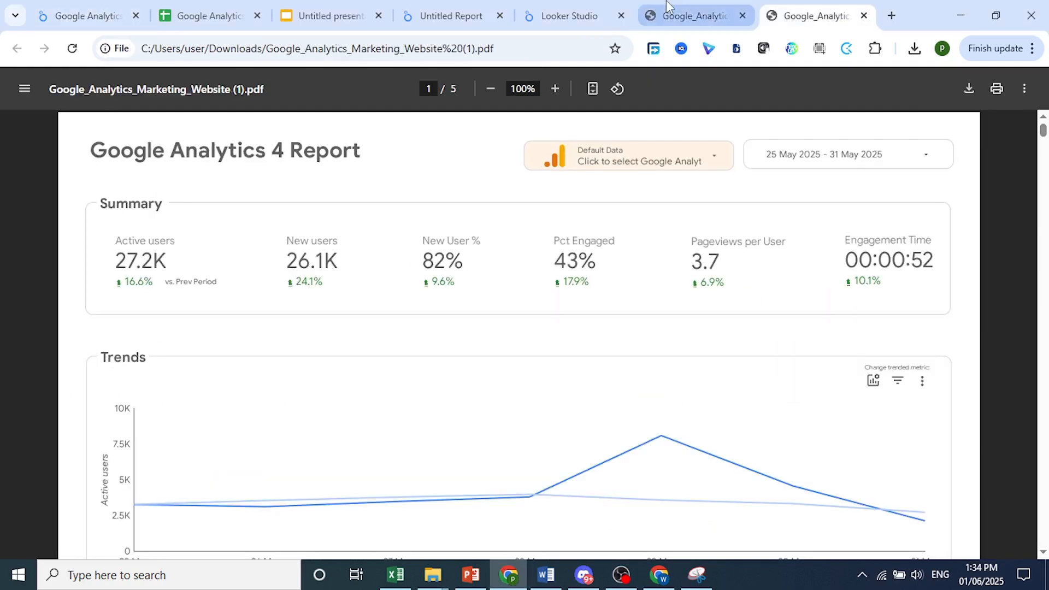
pyautogui.hotkey('ctrl', 'shift', 'Tab')
pyautogui.scroll(-4, 573, 312)
pyautogui.scroll(1, 573, 312)
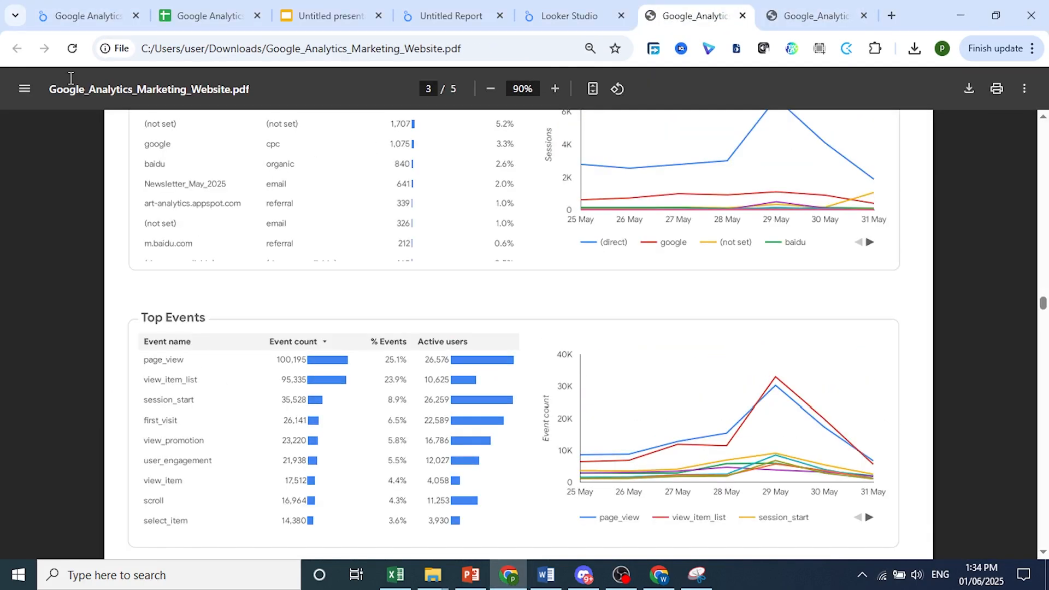
# Return to the Looker Studio report and open its PDF download options
pyautogui.hotkey('ctrl', '1')
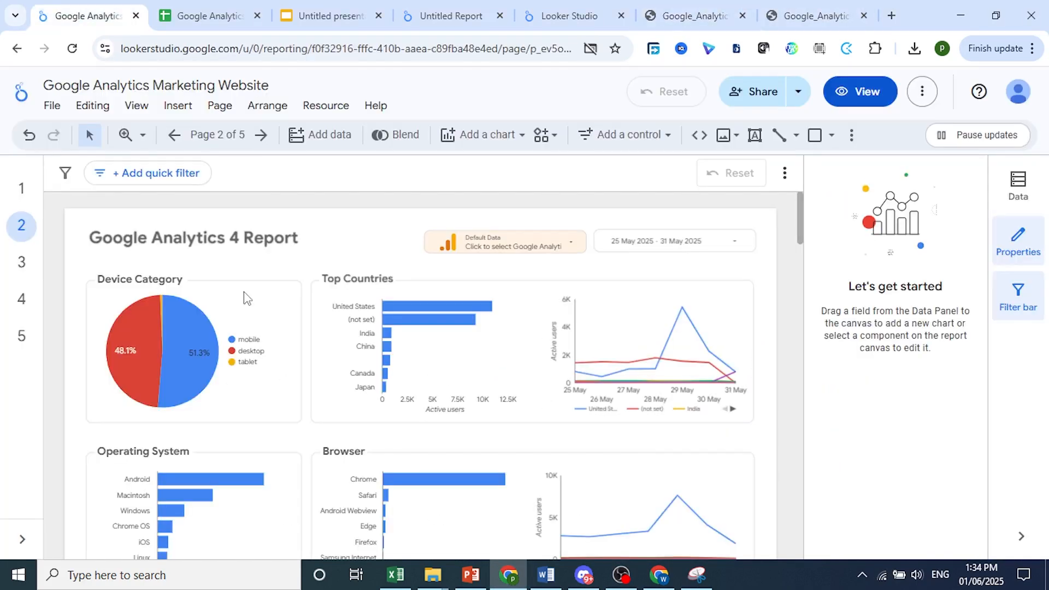
pyautogui.click(798, 94)
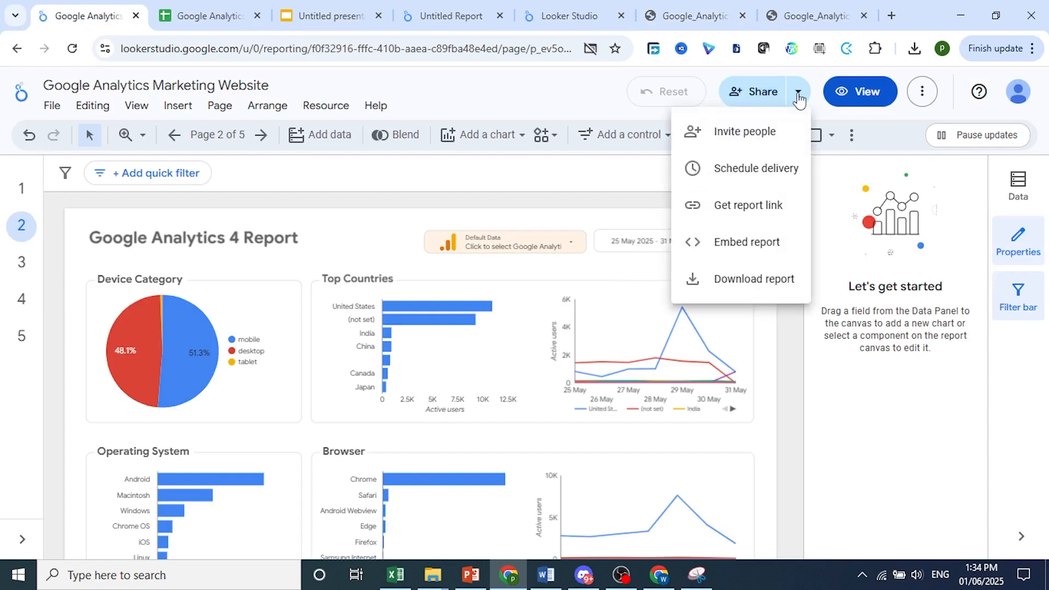
pyautogui.click(737, 280)
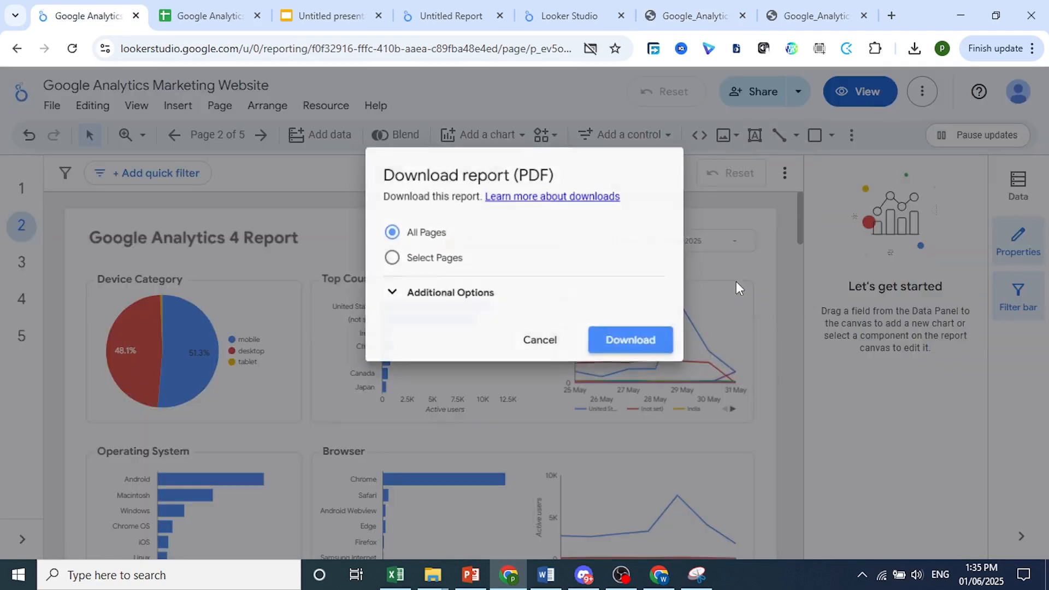
# Choose Select Pages and tick all five report pages, then switch back to All Pages
pyautogui.click(389, 258)
pyautogui.click(410, 288)
pyautogui.click(411, 314)
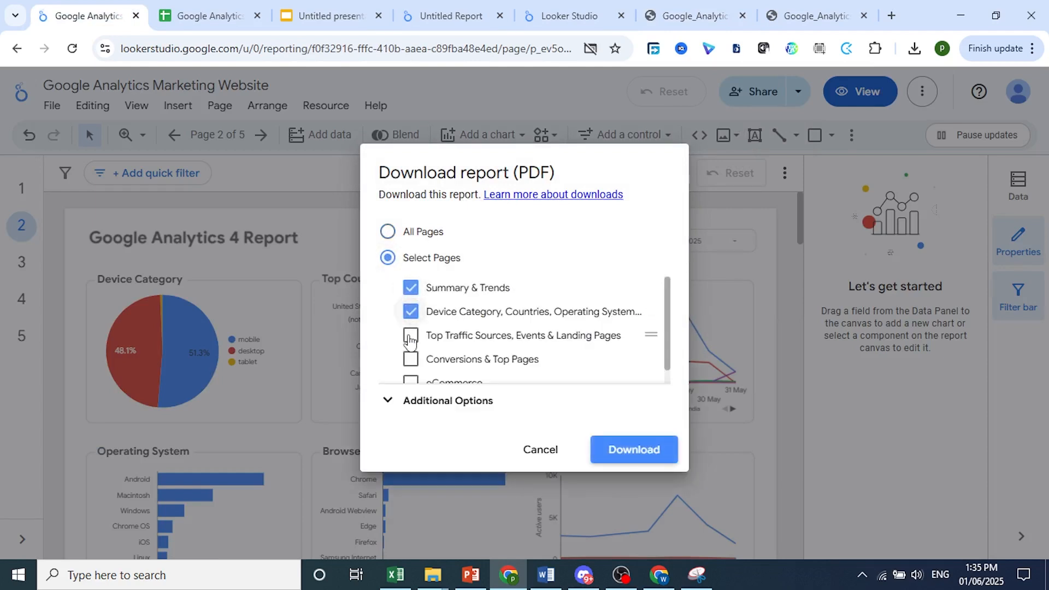
pyautogui.click(411, 336)
pyautogui.click(413, 360)
pyautogui.scroll(-1, 412, 365)
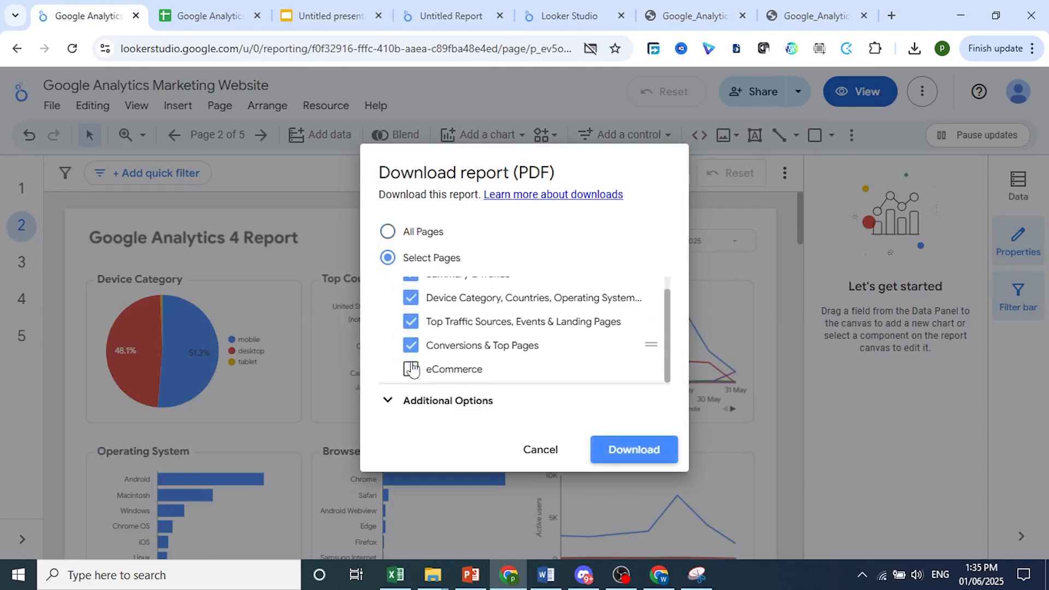
pyautogui.click(410, 370)
pyautogui.click(389, 232)
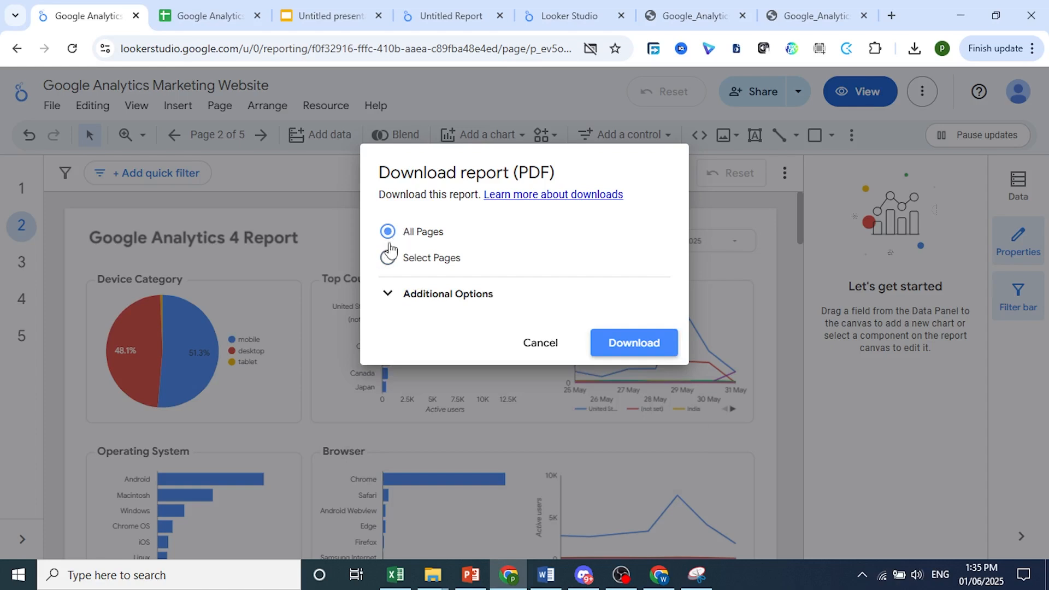
# Expand the additional options, download all pages as a PDF, and check the browser's download list
pyautogui.click(402, 293)
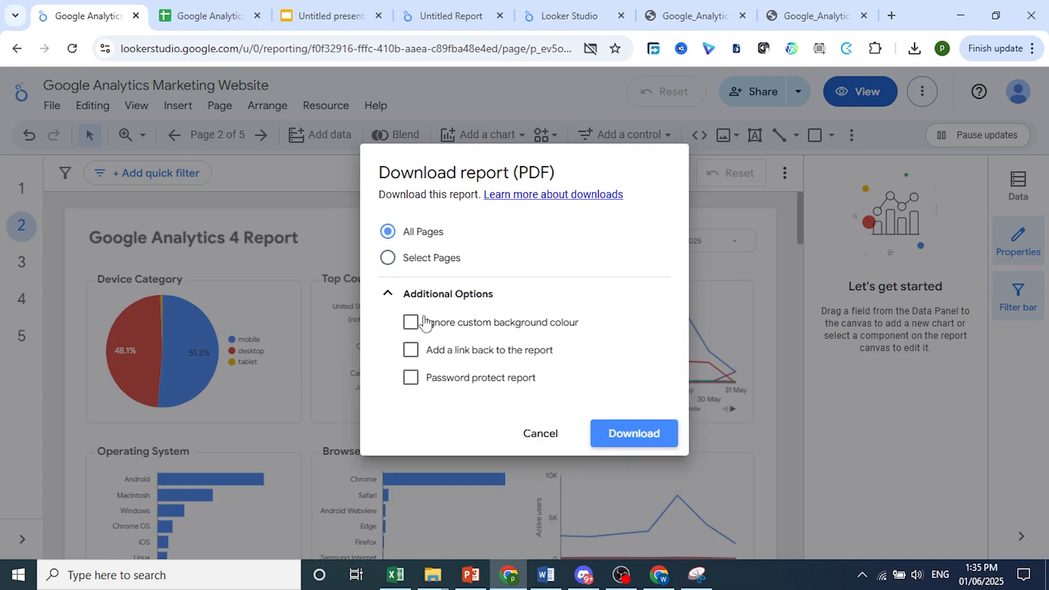
pyautogui.click(482, 8)
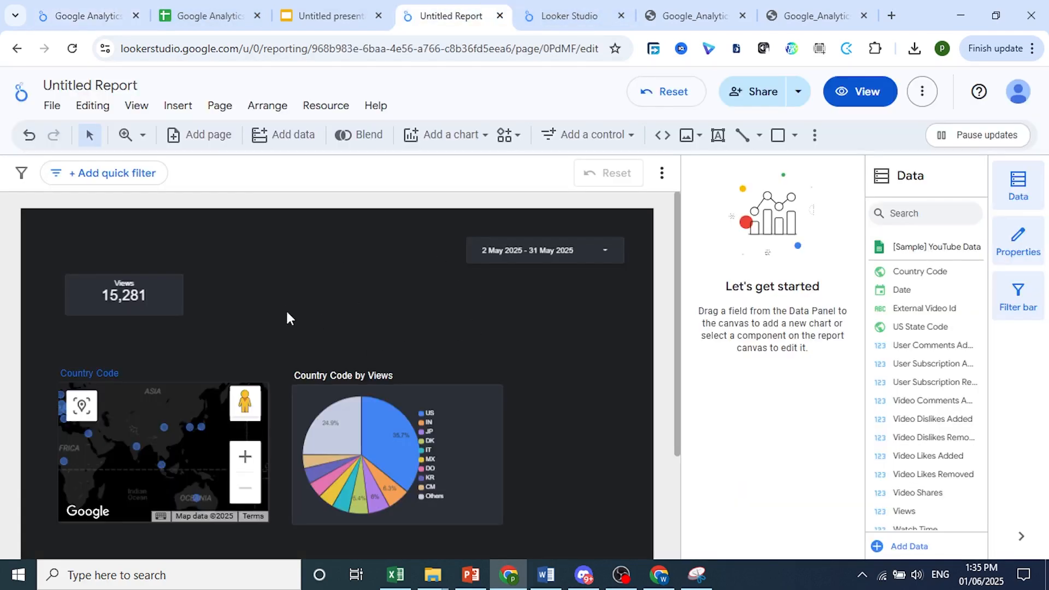
pyautogui.click(94, 8)
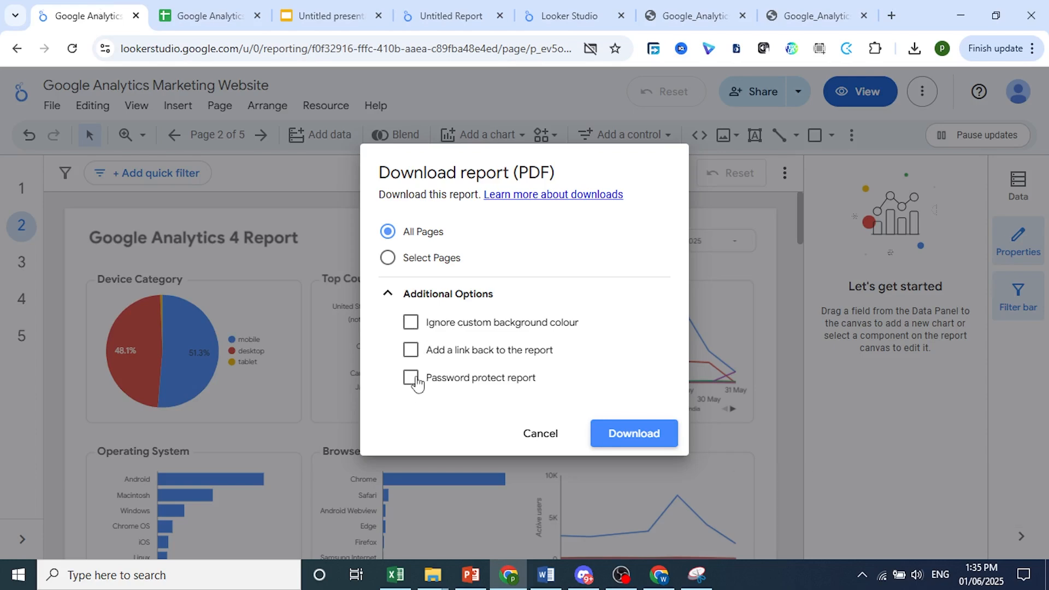
pyautogui.click(614, 443)
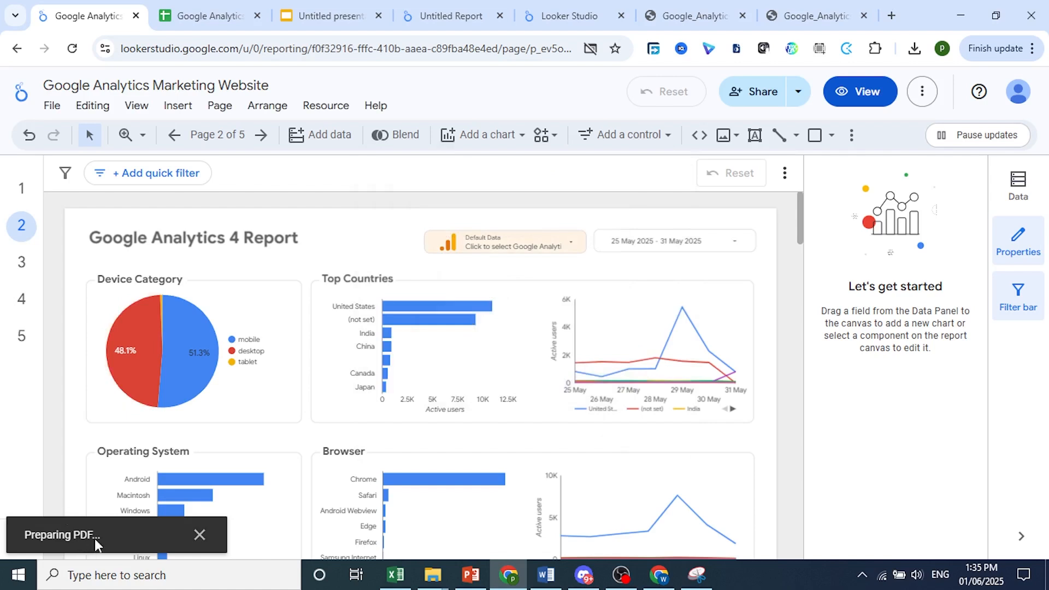
pyautogui.click(910, 48)
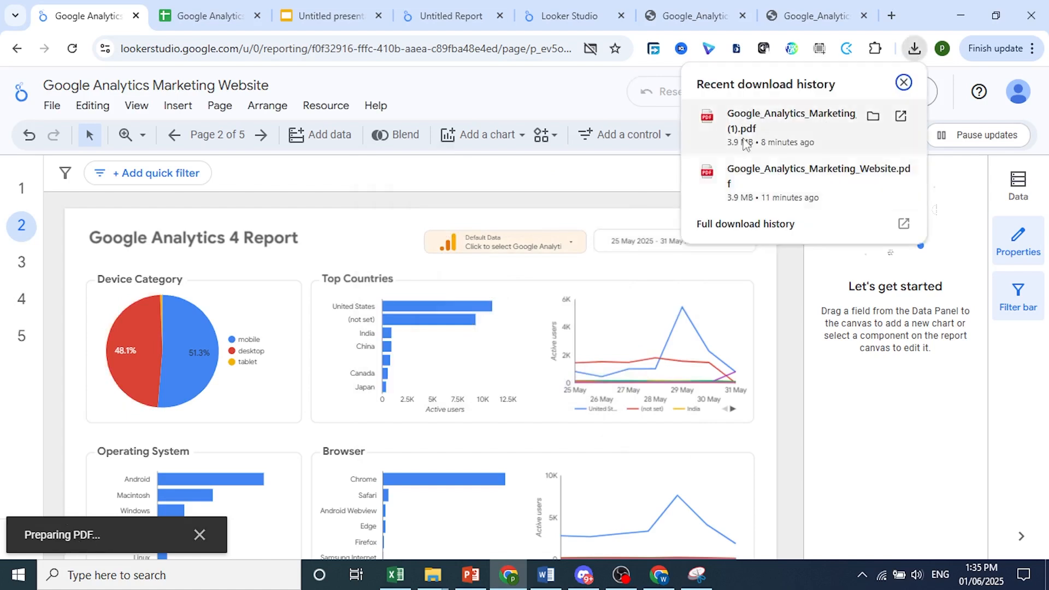
pyautogui.click(913, 55)
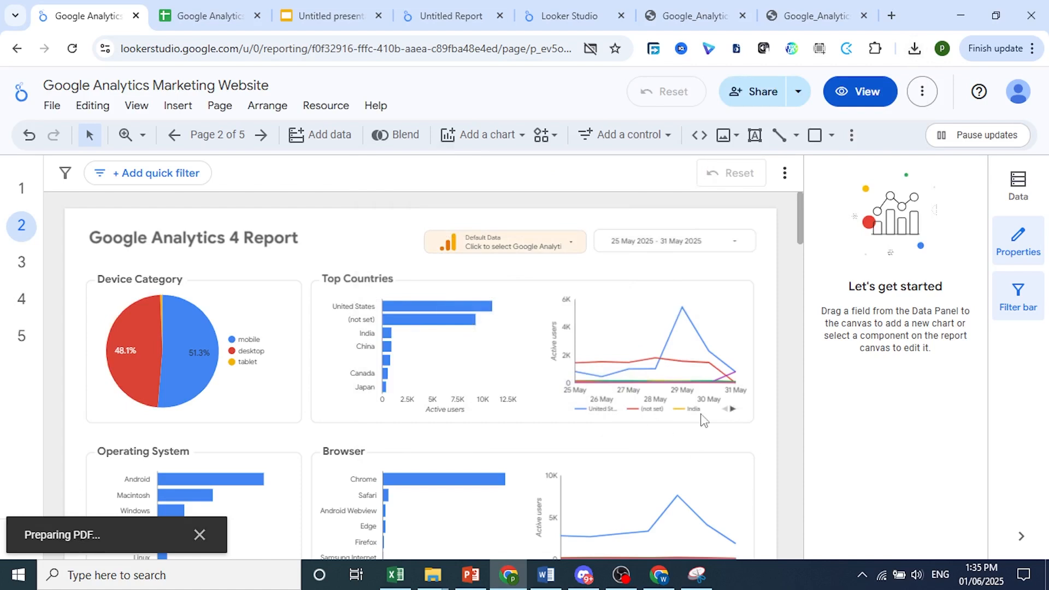
# Capture the Device Category pie chart with a new Snipping Tool snip
pyautogui.click(696, 575)
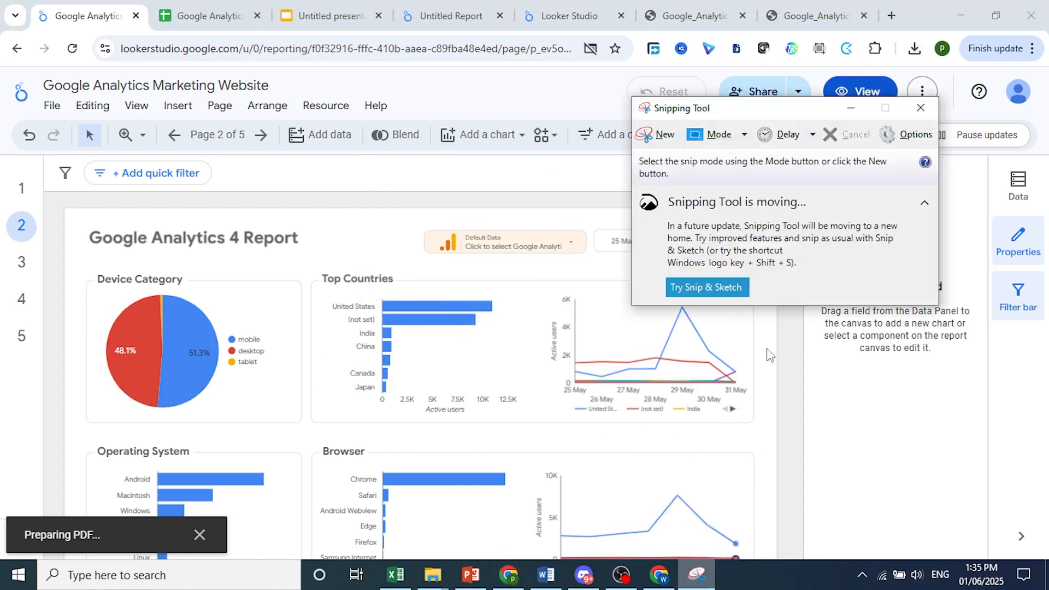
pyautogui.click(661, 136)
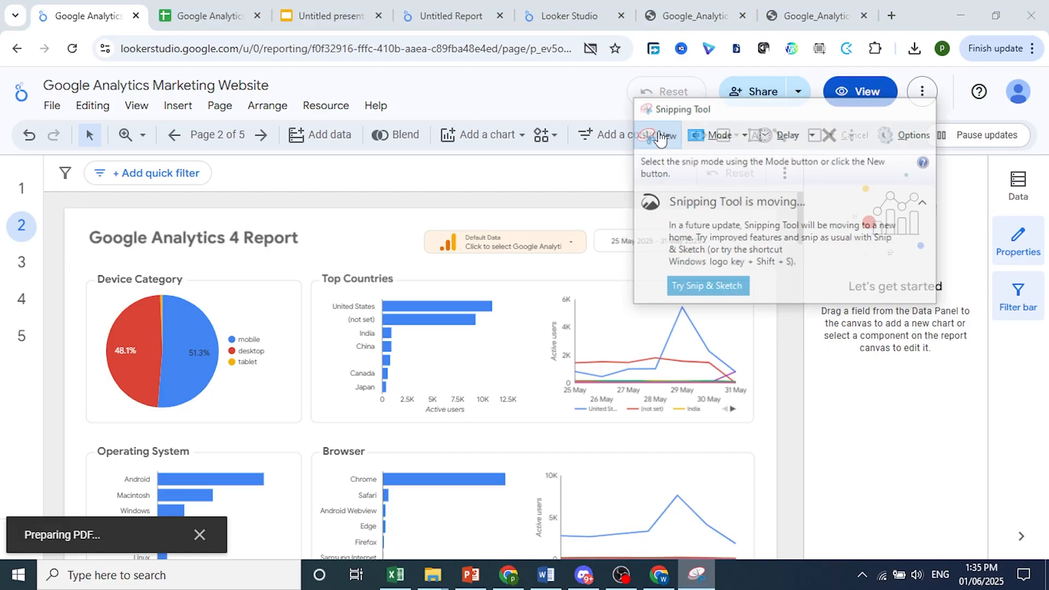
pyautogui.moveTo(77, 266); pyautogui.dragTo(312, 432)
# Paste the pie chart snip into the untitled presentation slide, then move and enlarge it
pyautogui.click(324, 7)
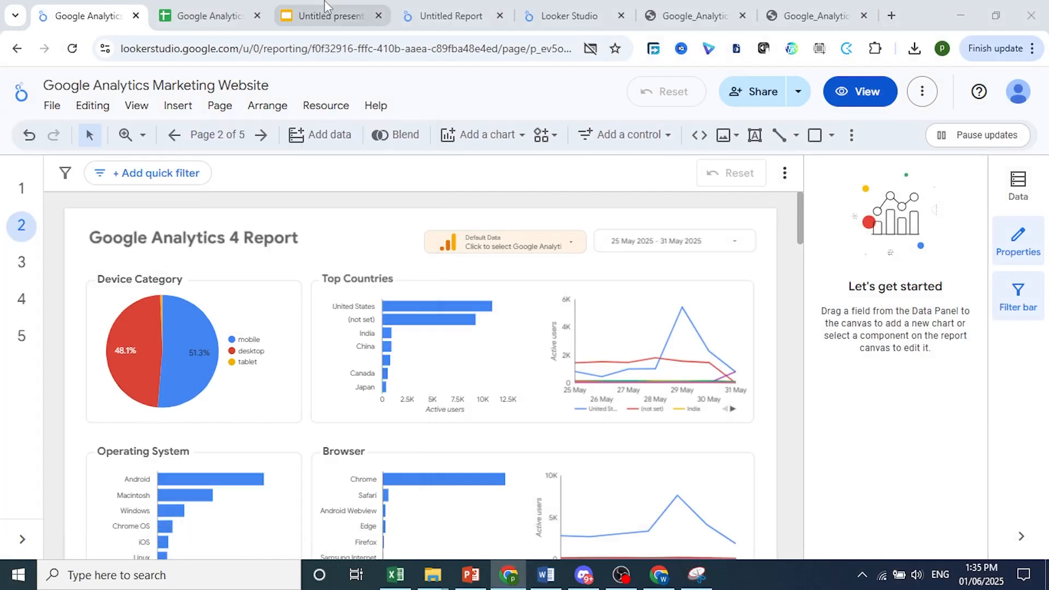
pyautogui.click(325, 8)
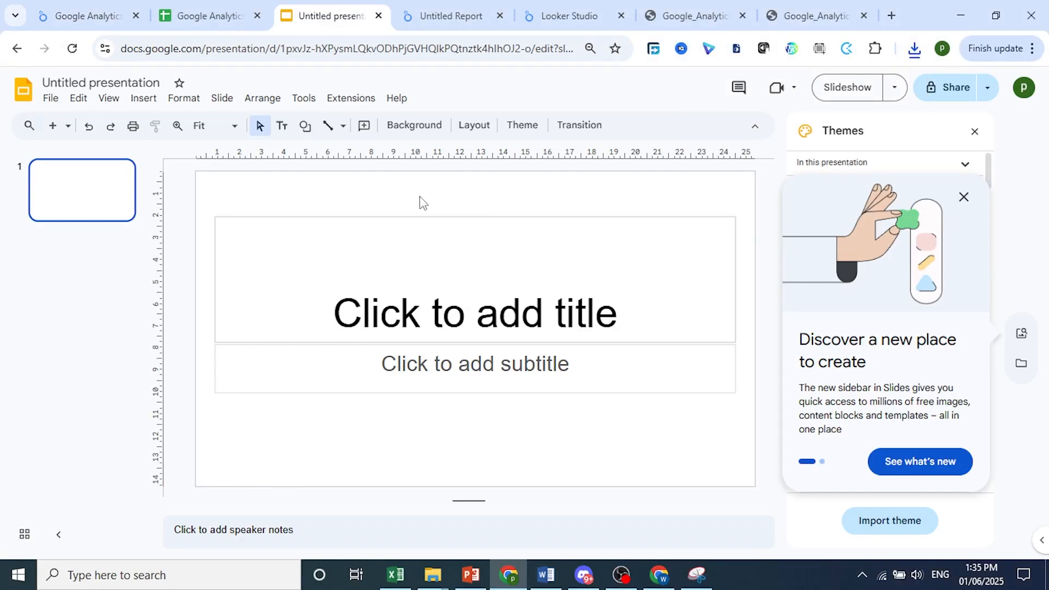
pyautogui.hotkey('ctrl', 'v')
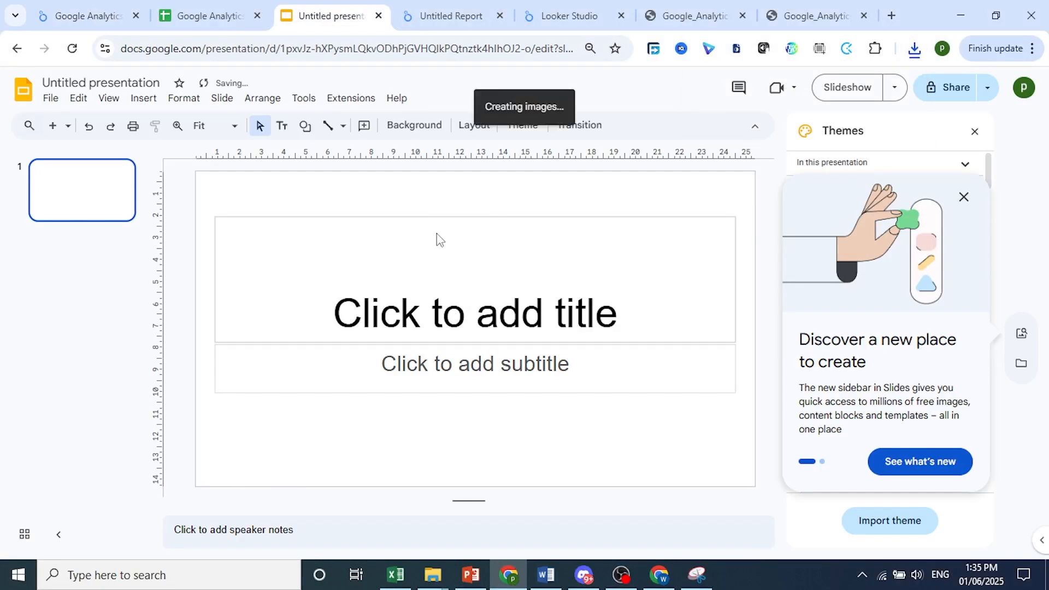
pyautogui.moveTo(473, 299); pyautogui.dragTo(415, 279)
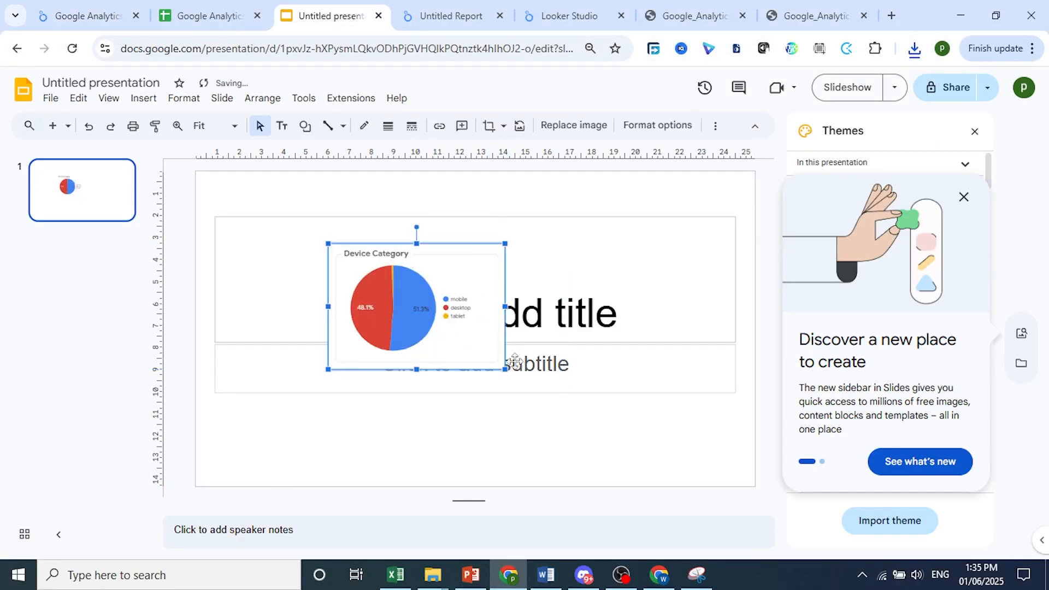
pyautogui.moveTo(505, 370); pyautogui.dragTo(613, 445)
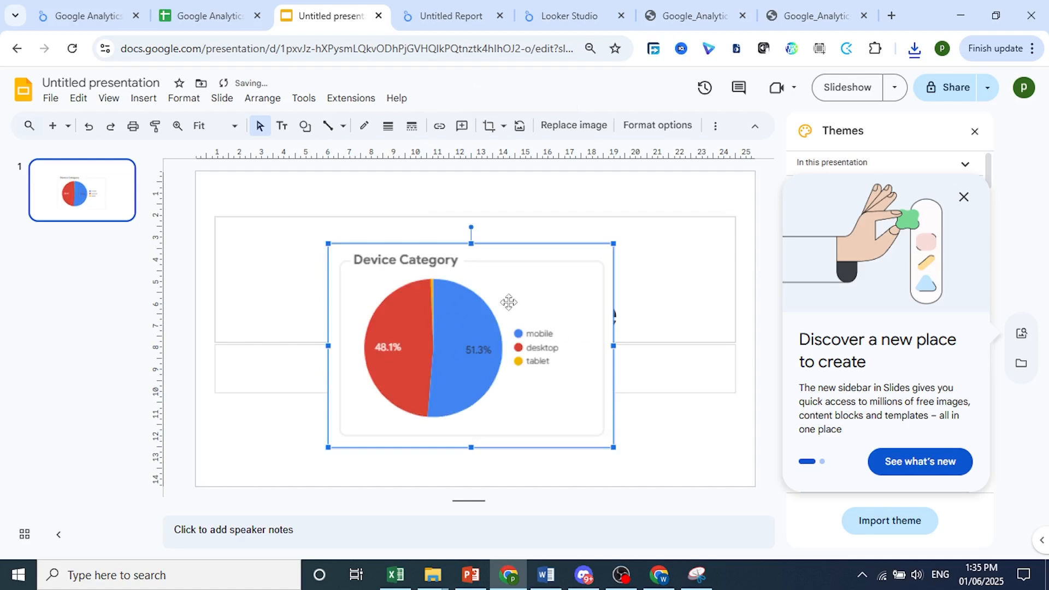
# Paste the pie chart snip into Sheet2 of the spreadsheet, resize it, and delete it again
pyautogui.click(209, 15)
pyautogui.hotkey('ctrl', 'v')
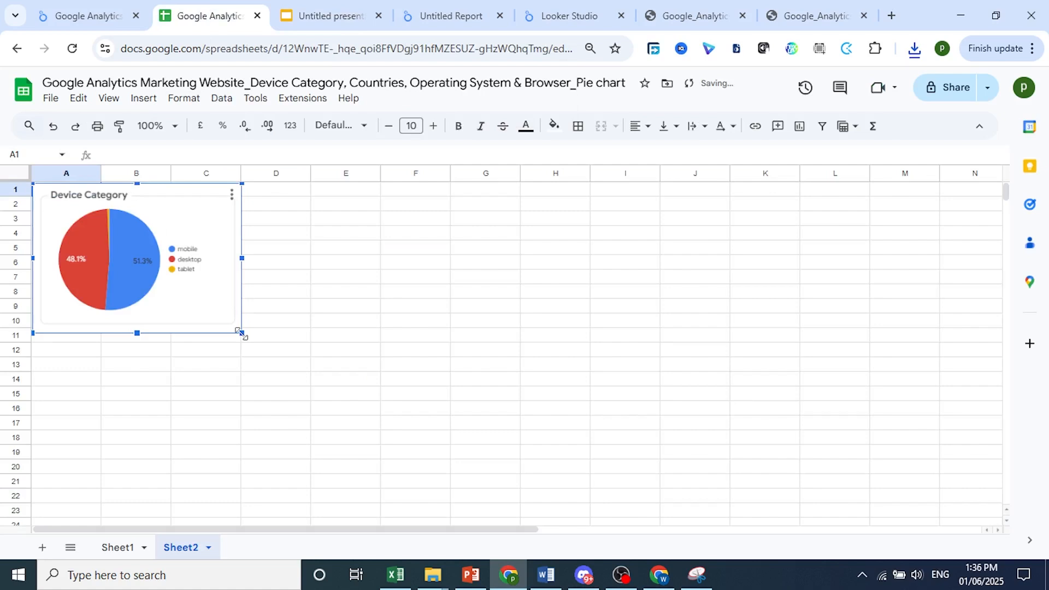
pyautogui.moveTo(241, 332); pyautogui.dragTo(309, 381)
pyautogui.press('Delete')
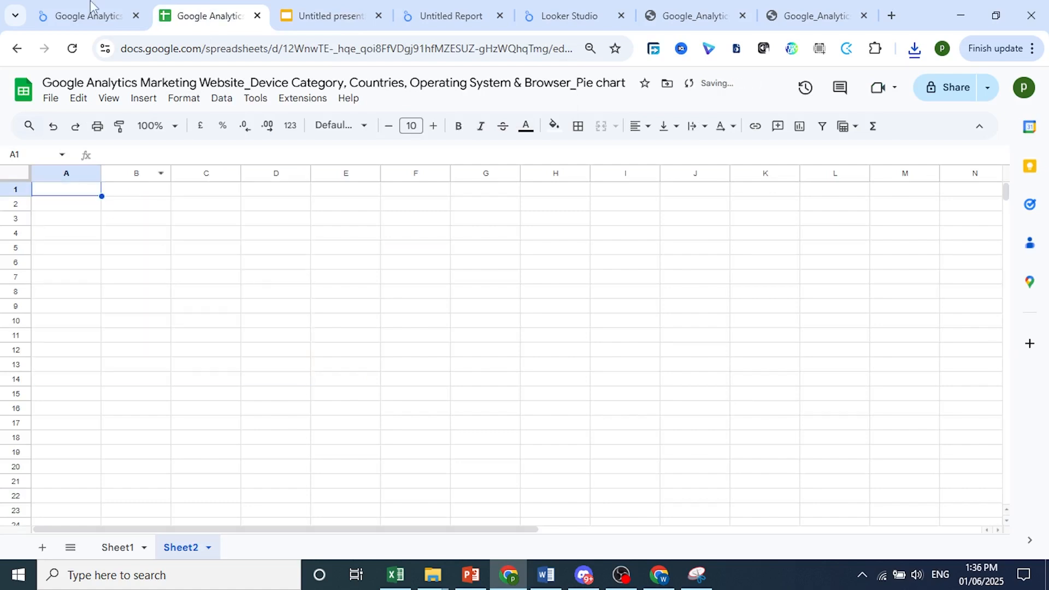
# Select the Device Category pie chart in the report and export its data to Google Sheets
pyautogui.click(93, 13)
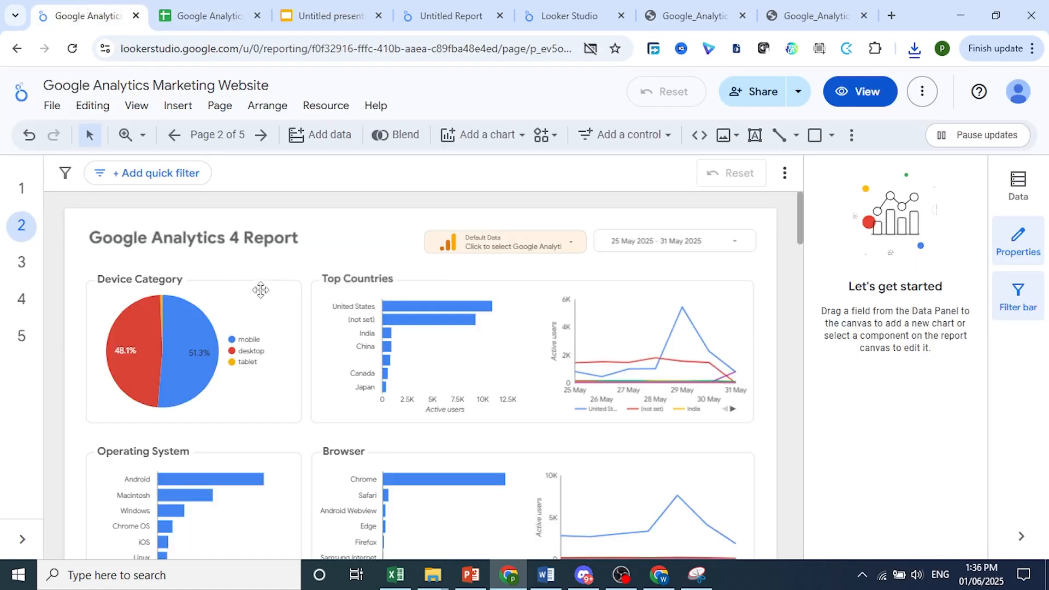
pyautogui.click(235, 285)
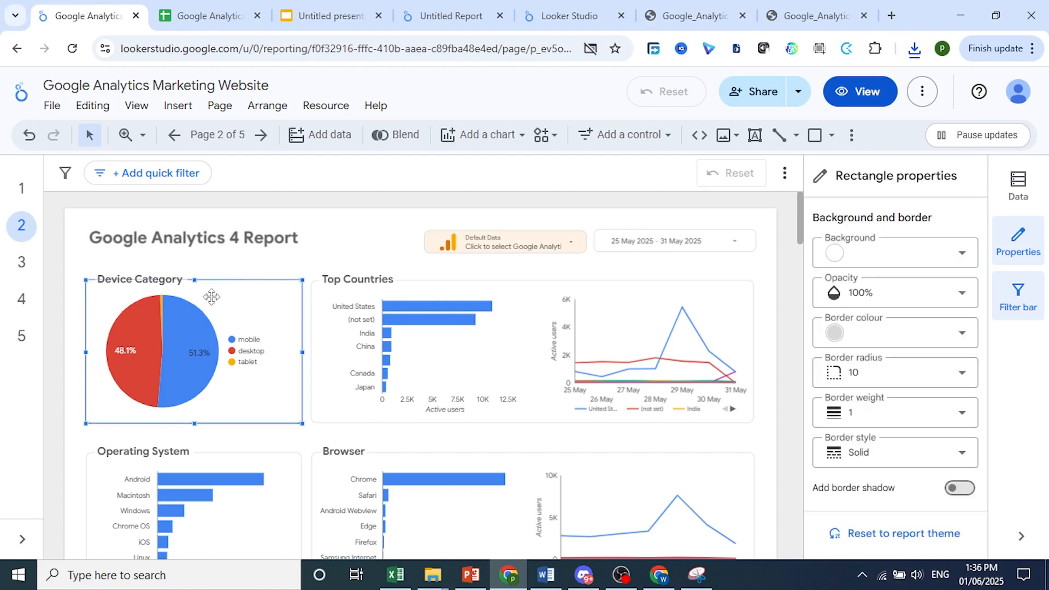
pyautogui.click(284, 292)
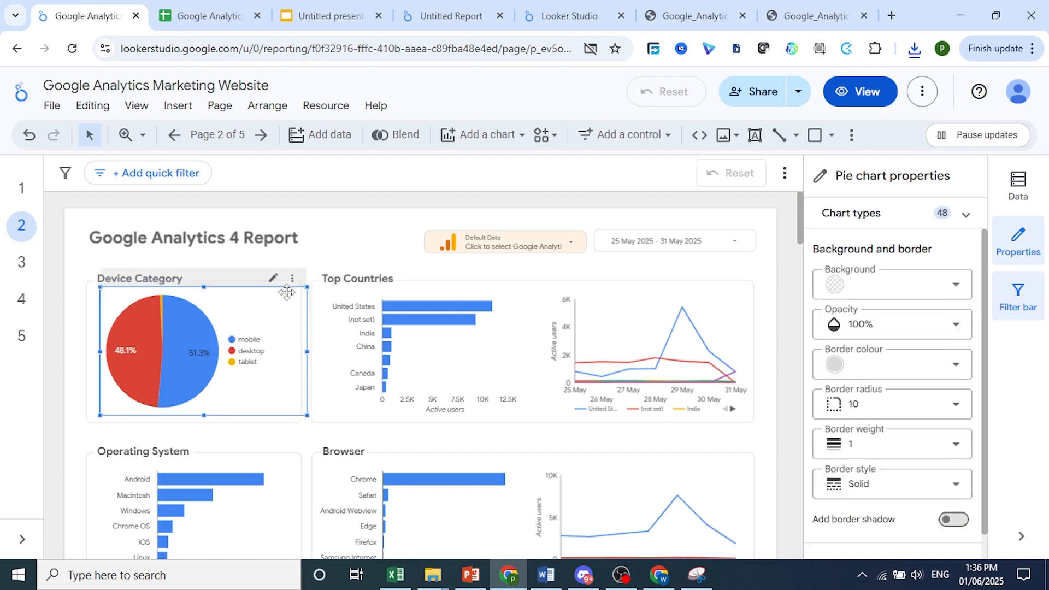
pyautogui.rightClick(267, 313)
pyautogui.moveTo(321, 261)
pyautogui.scroll(-2, 318, 259)
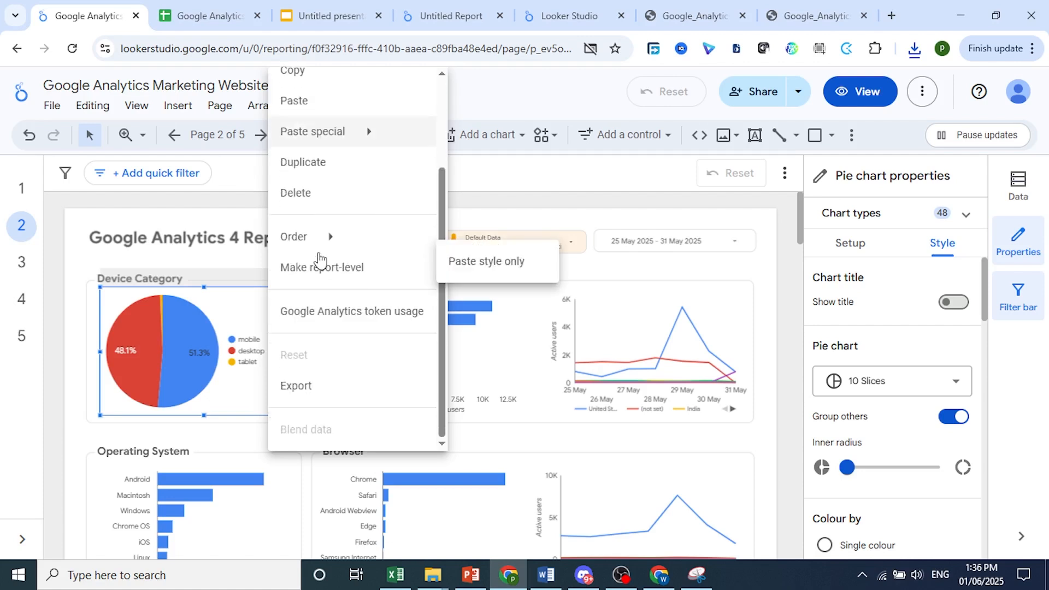
pyautogui.click(318, 390)
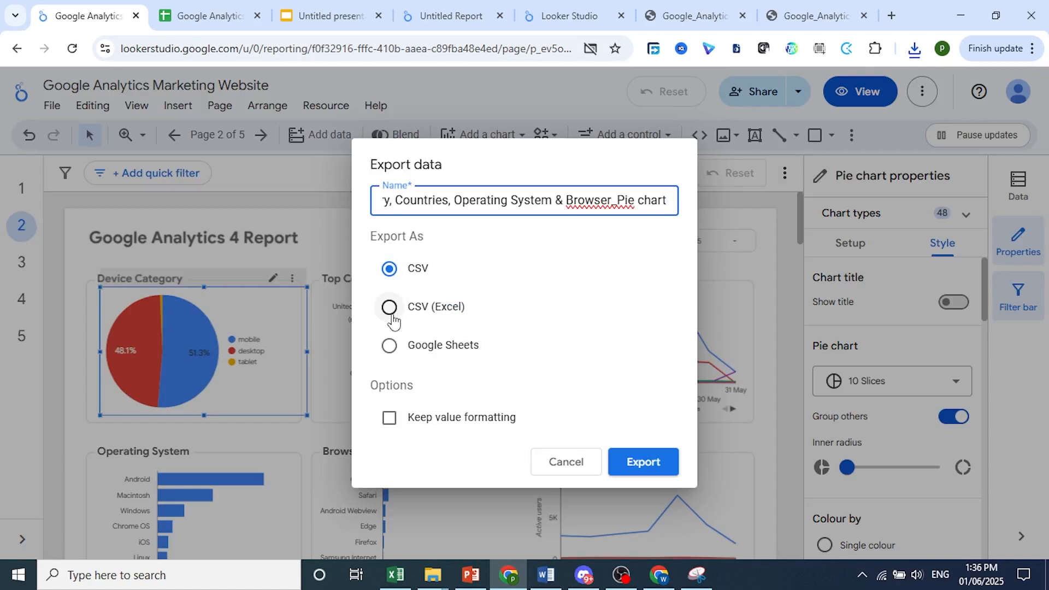
pyautogui.click(407, 349)
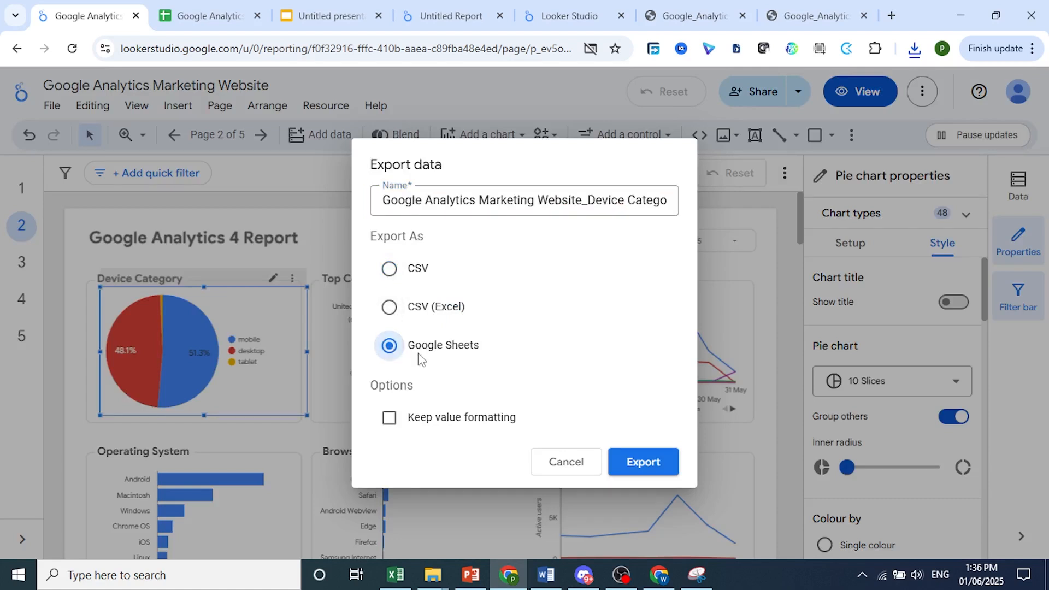
pyautogui.click(667, 465)
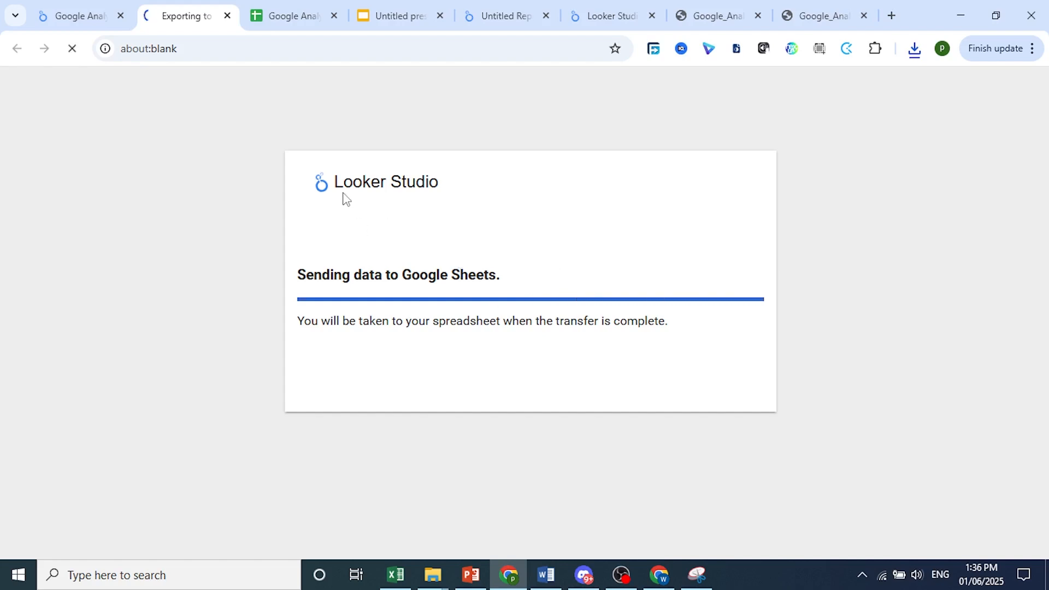
# Open the report's embed settings and read through the embed code before closing the dialog
pyautogui.click(104, 14)
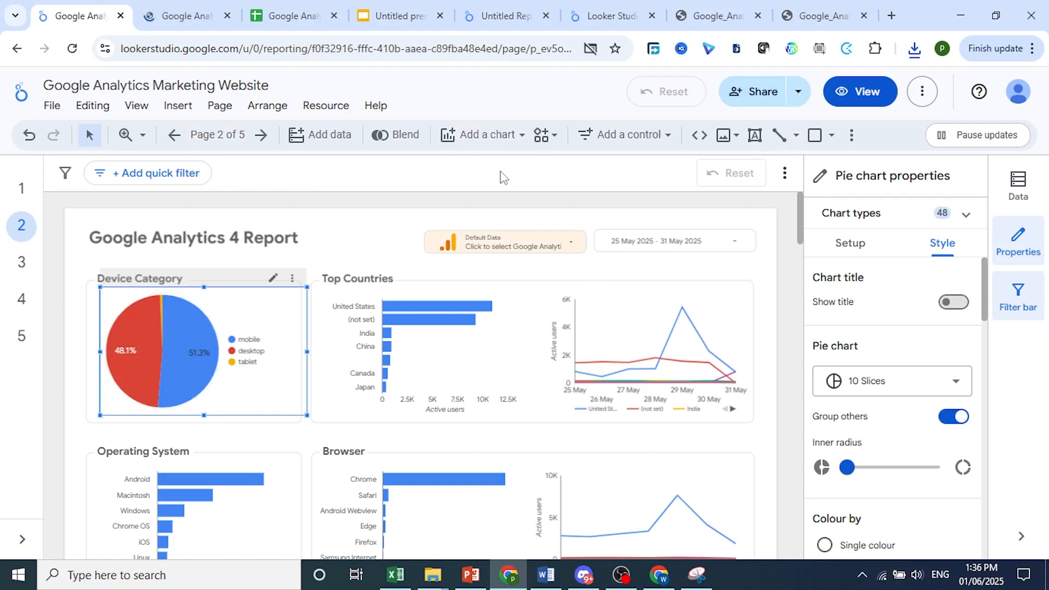
pyautogui.click(798, 93)
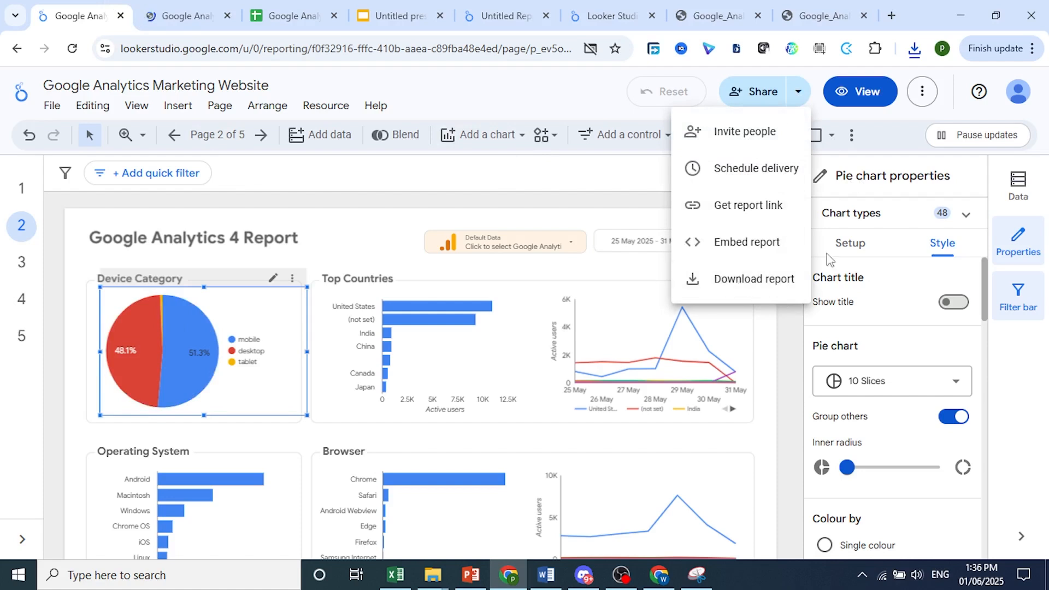
pyautogui.click(745, 252)
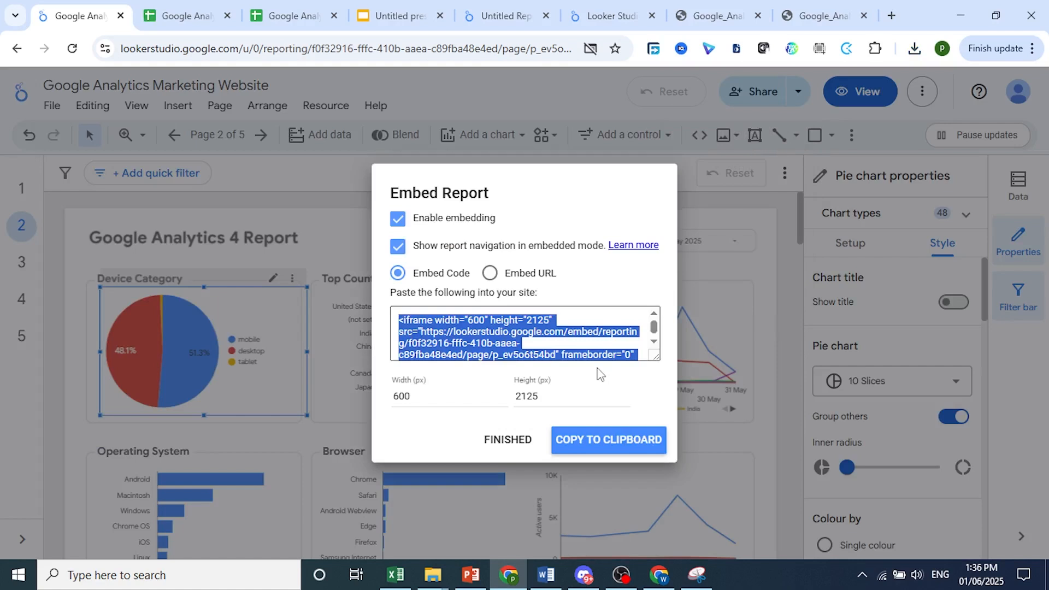
pyautogui.click(576, 330)
pyautogui.scroll(-2, 568, 350)
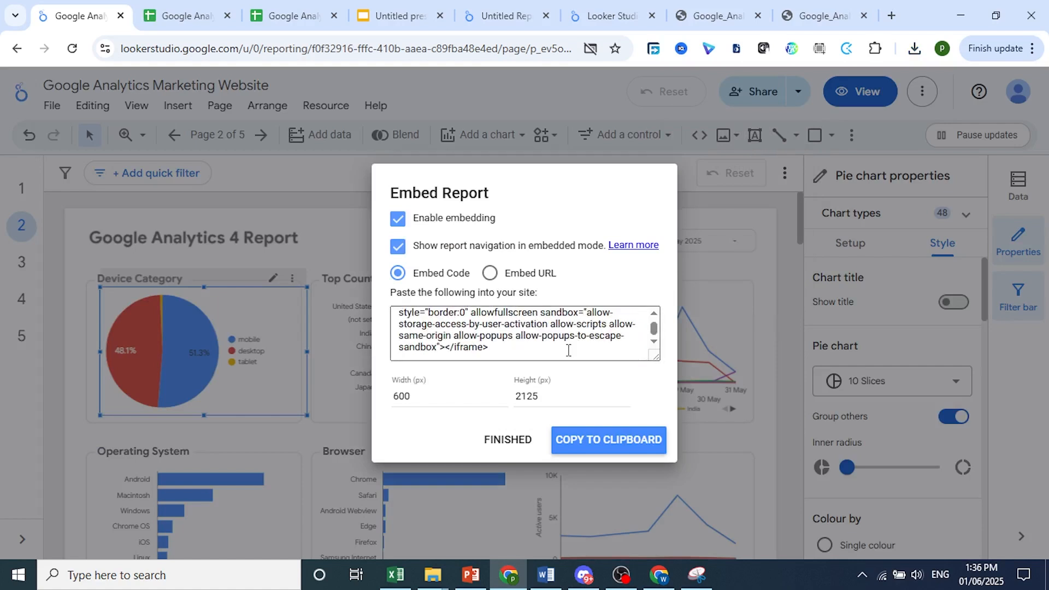
pyautogui.click(505, 440)
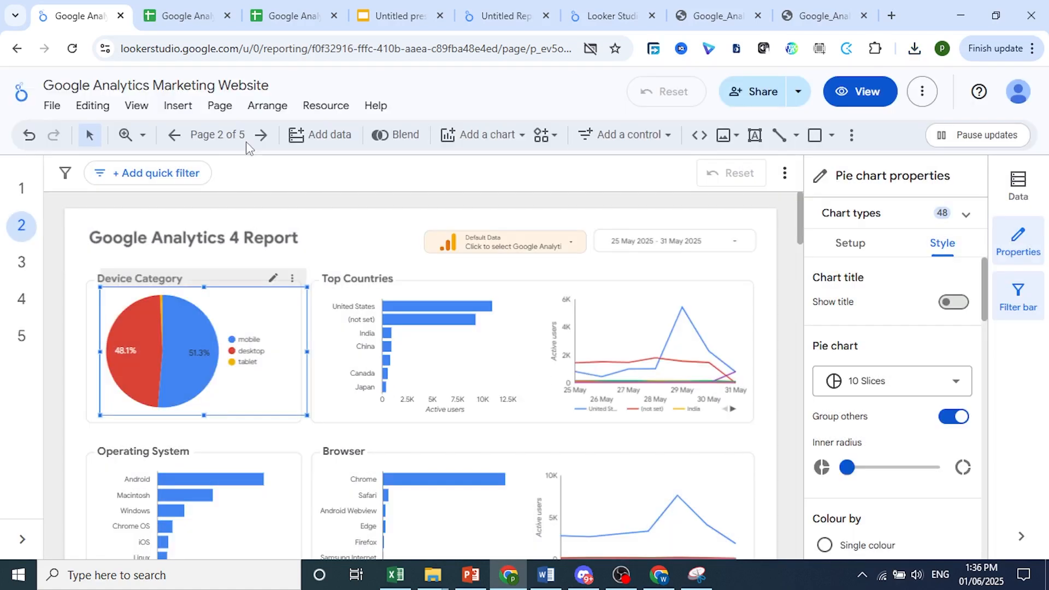
# In the exported spreadsheet, select the Device category and Active users data A1:B4 and insert a chart from it
pyautogui.click(178, 5)
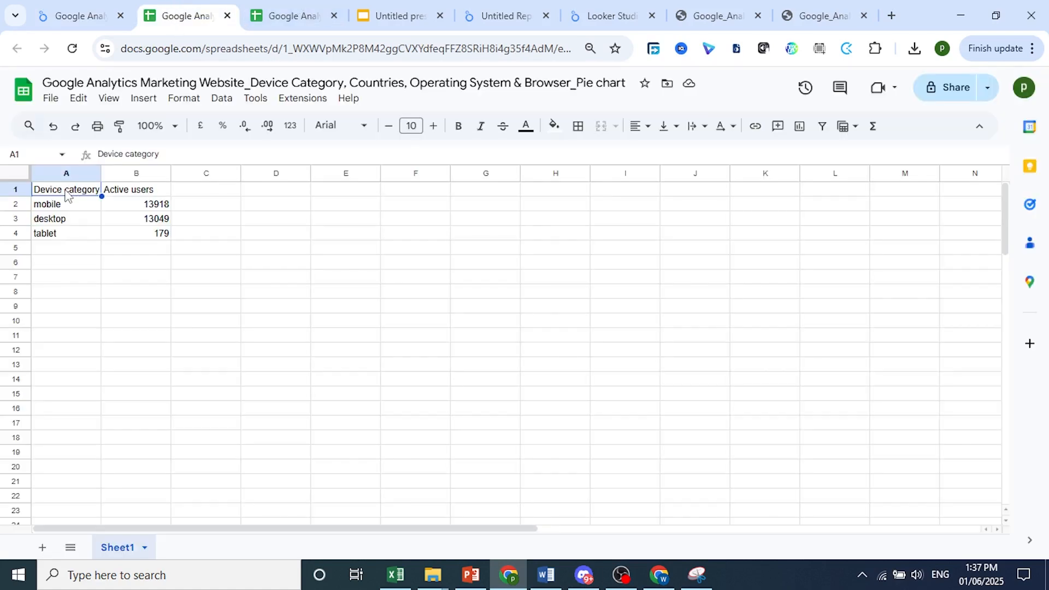
pyautogui.moveTo(66, 194); pyautogui.dragTo(155, 234)
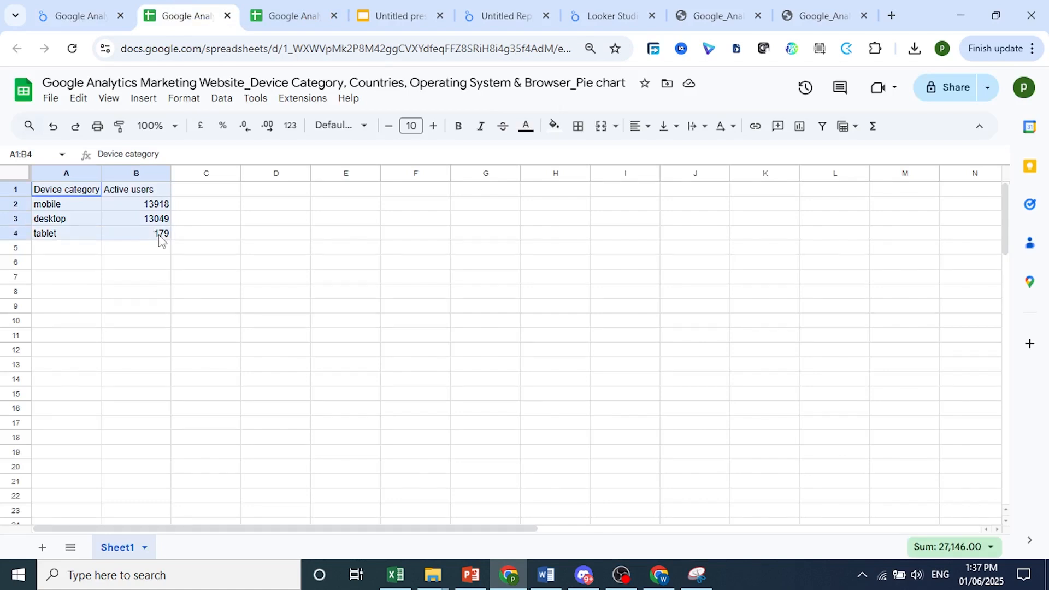
pyautogui.rightClick(147, 199)
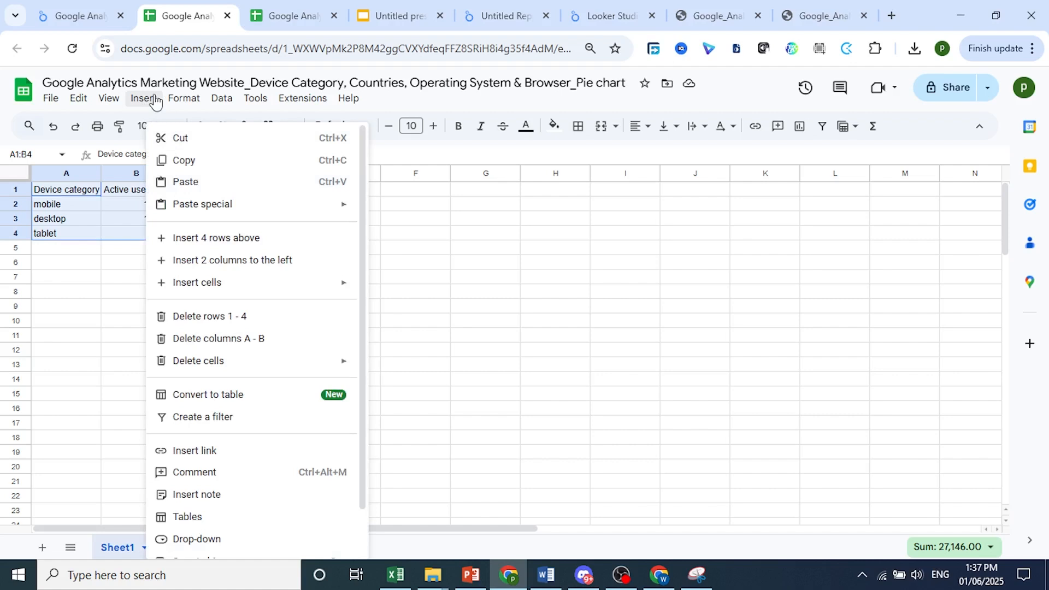
pyautogui.click(153, 102)
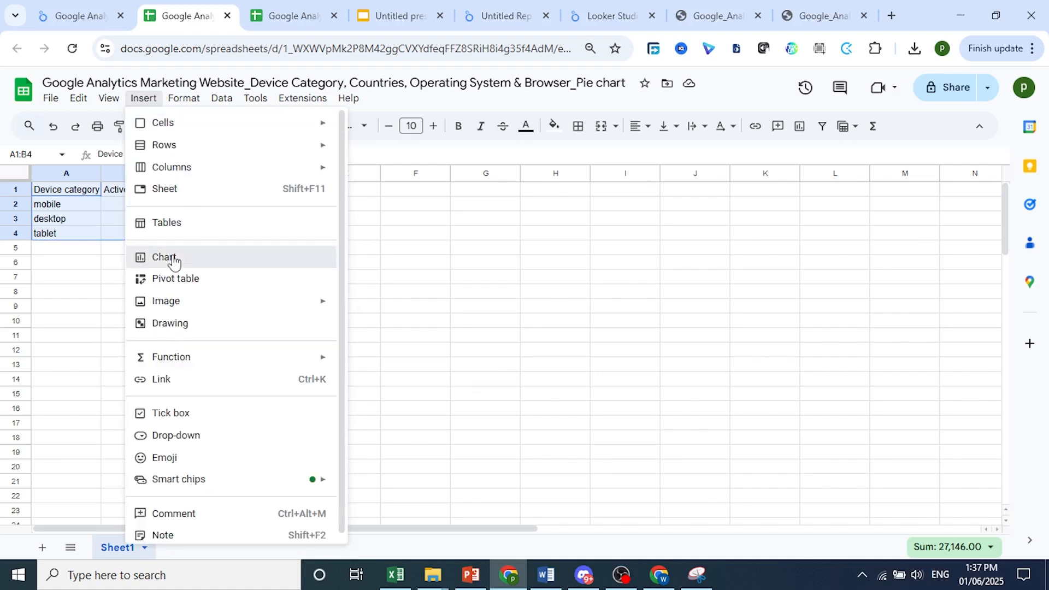
pyautogui.press('Escape')
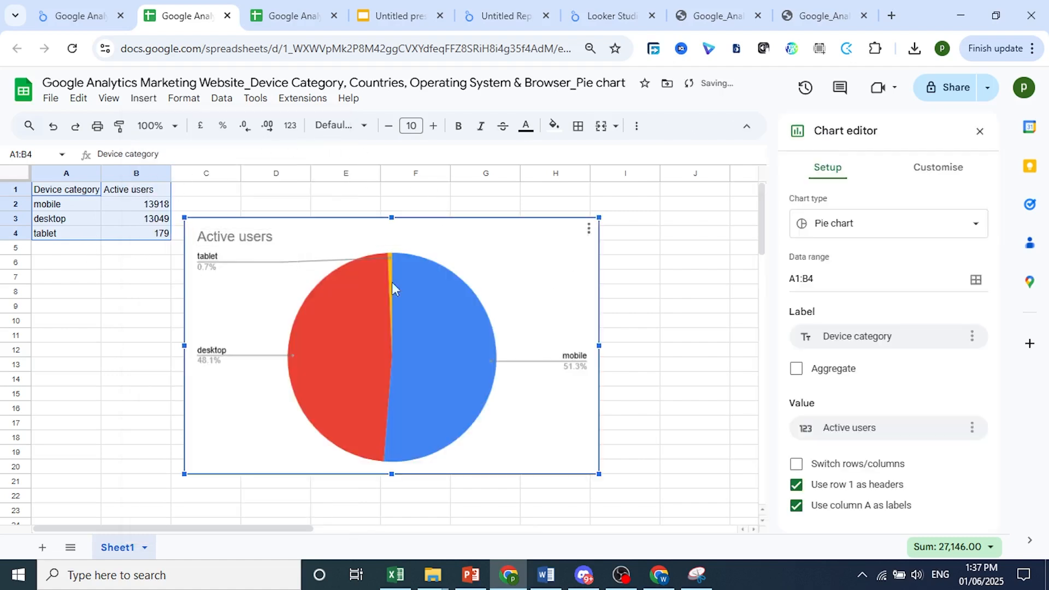
# Browse the available chart types for the new chart without changing it
pyautogui.click(882, 232)
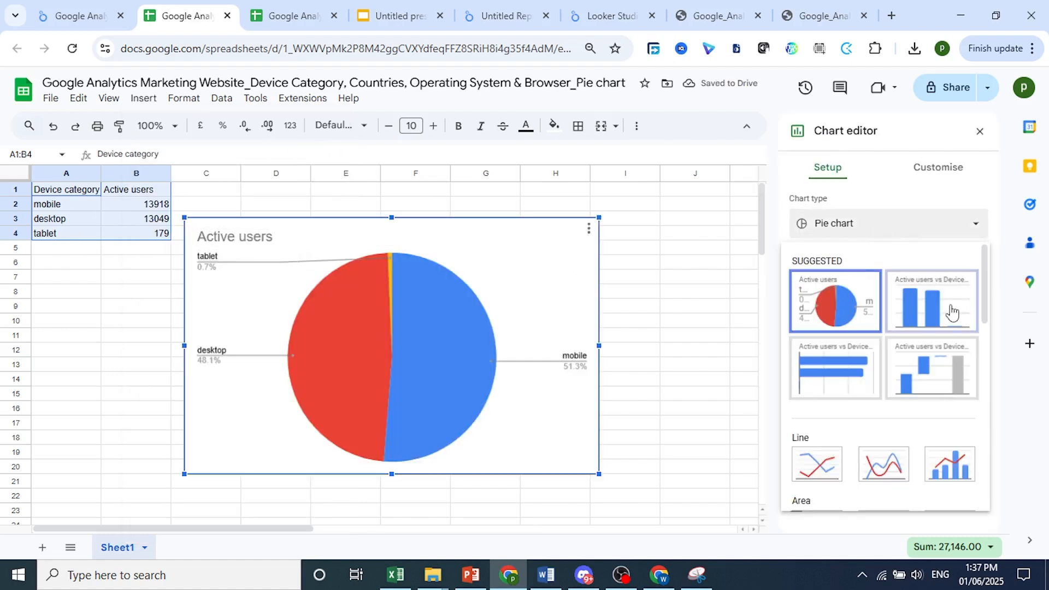
pyautogui.scroll(-1, 906, 428)
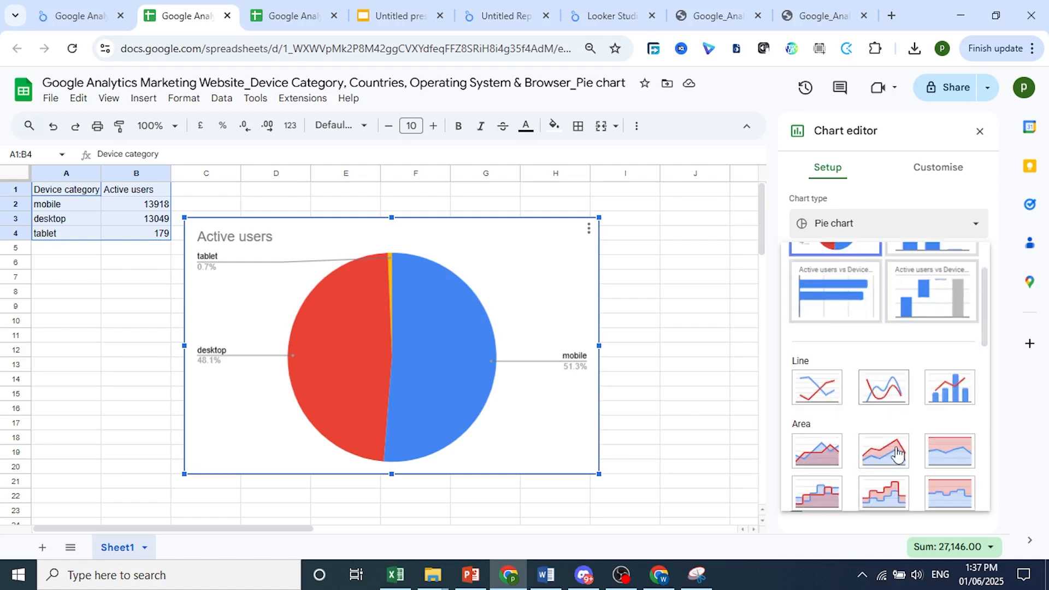
pyautogui.click(892, 202)
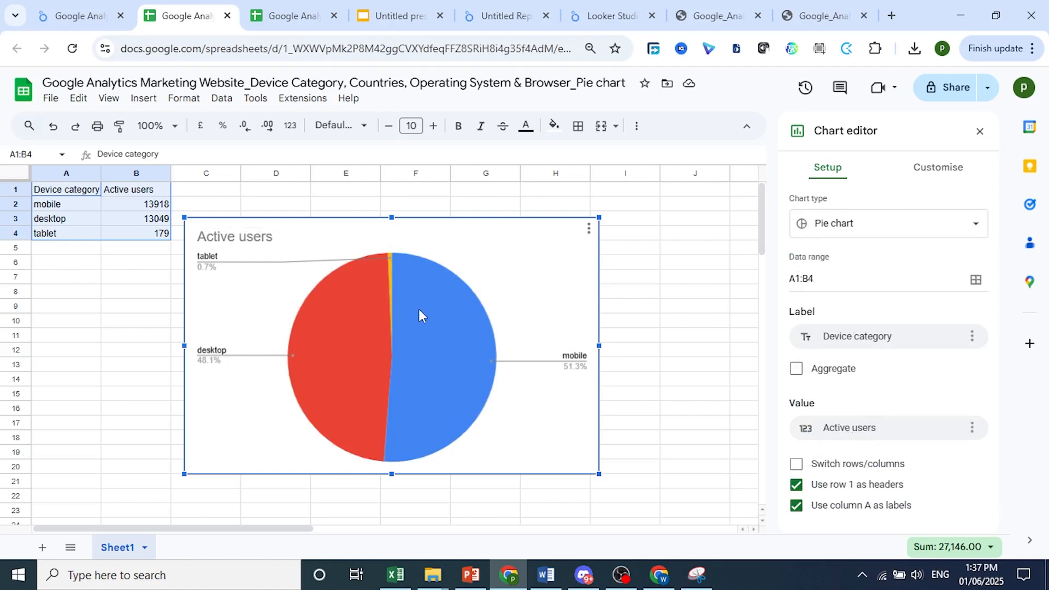
pyautogui.click(870, 332)
pyautogui.click(884, 335)
# In the chart's customisation, set the pie chart's slice labels to Percentage
pyautogui.click(936, 175)
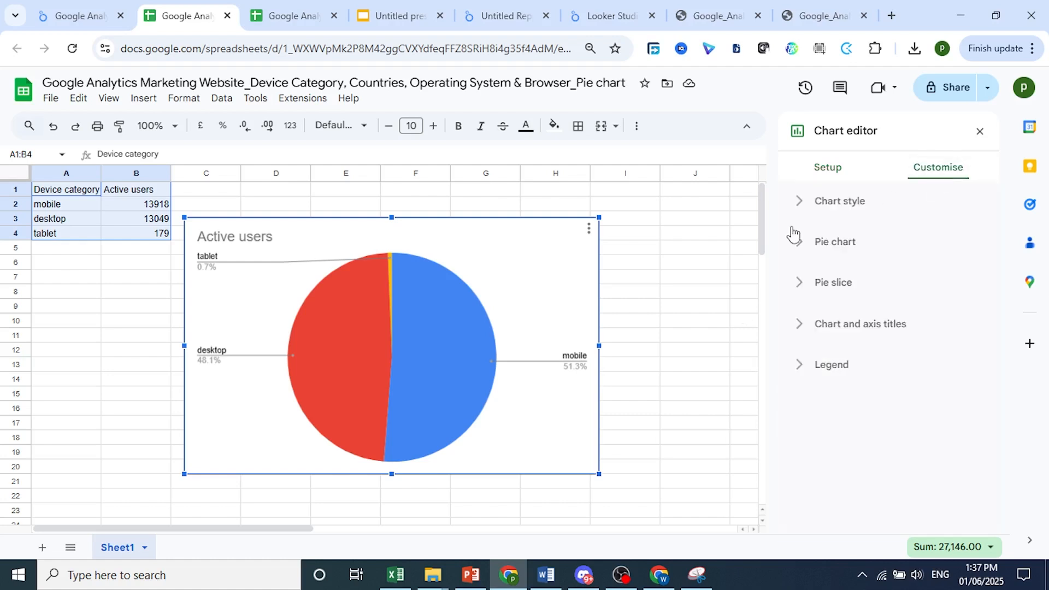
pyautogui.click(803, 201)
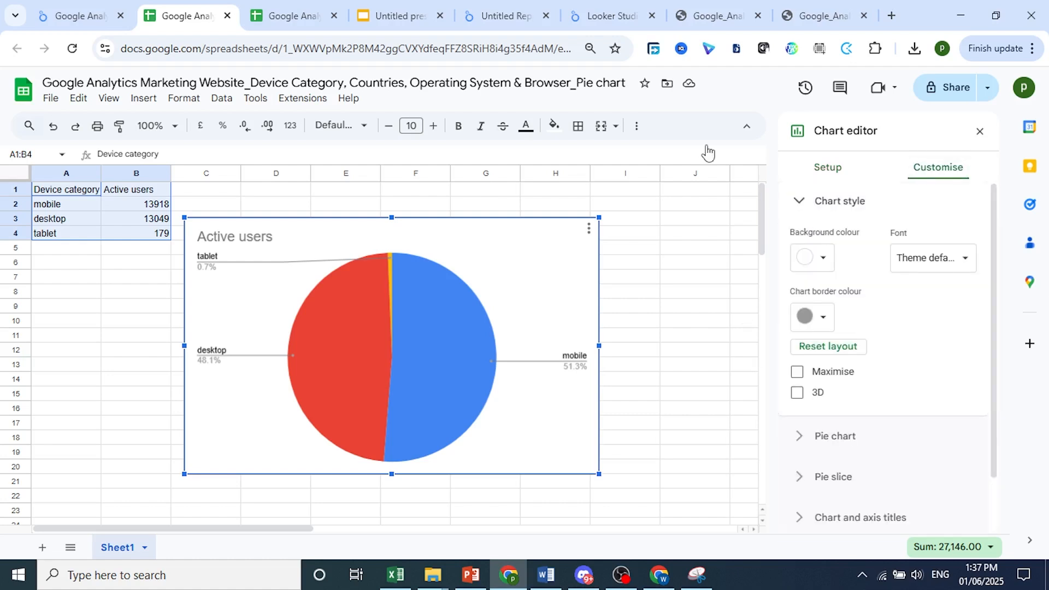
pyautogui.click(50, 5)
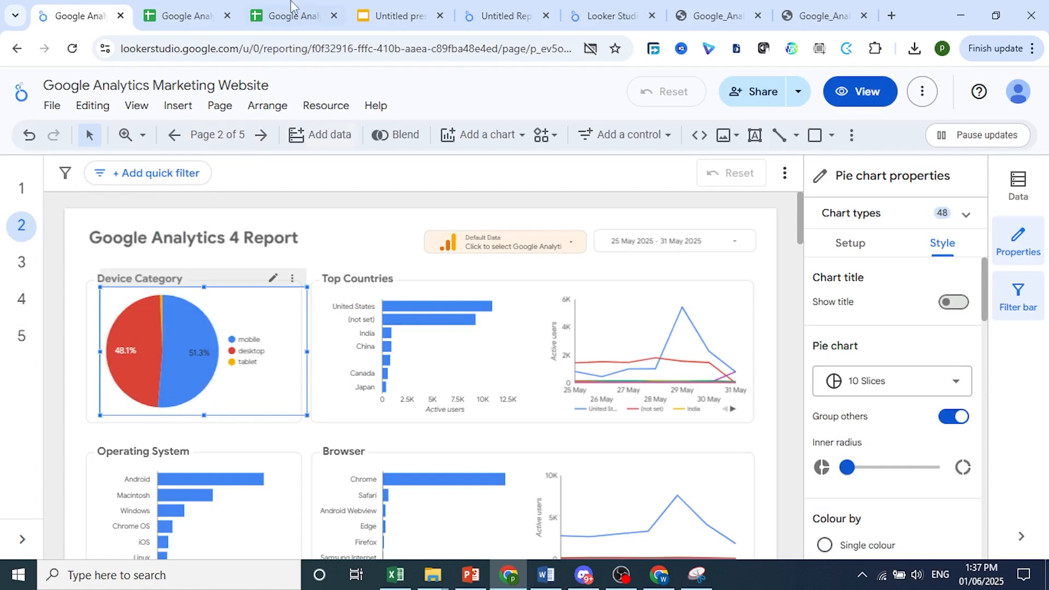
pyautogui.click(219, 7)
pyautogui.scroll(-2, 819, 412)
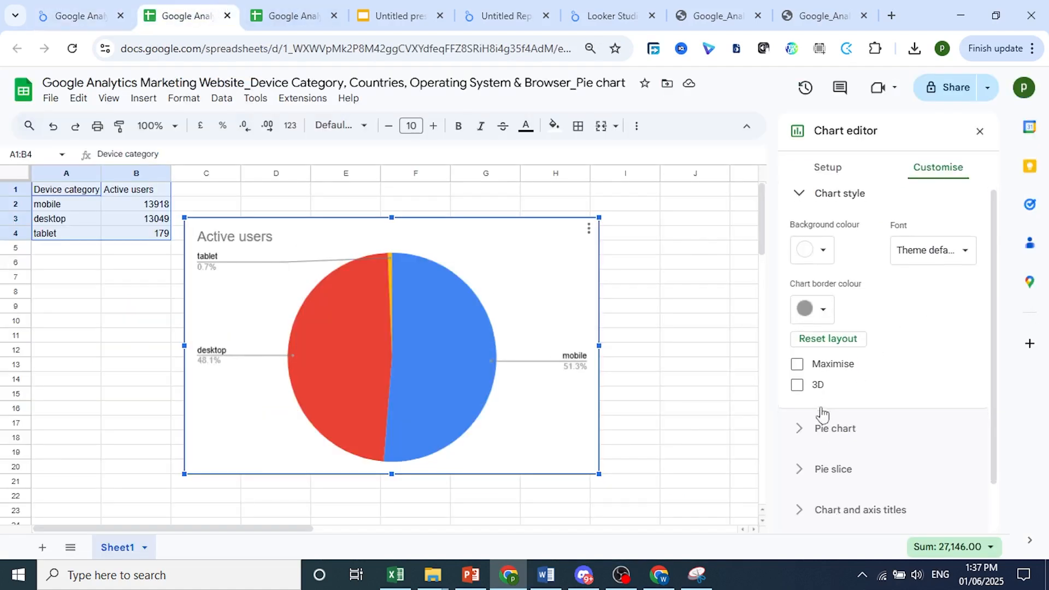
pyautogui.click(802, 386)
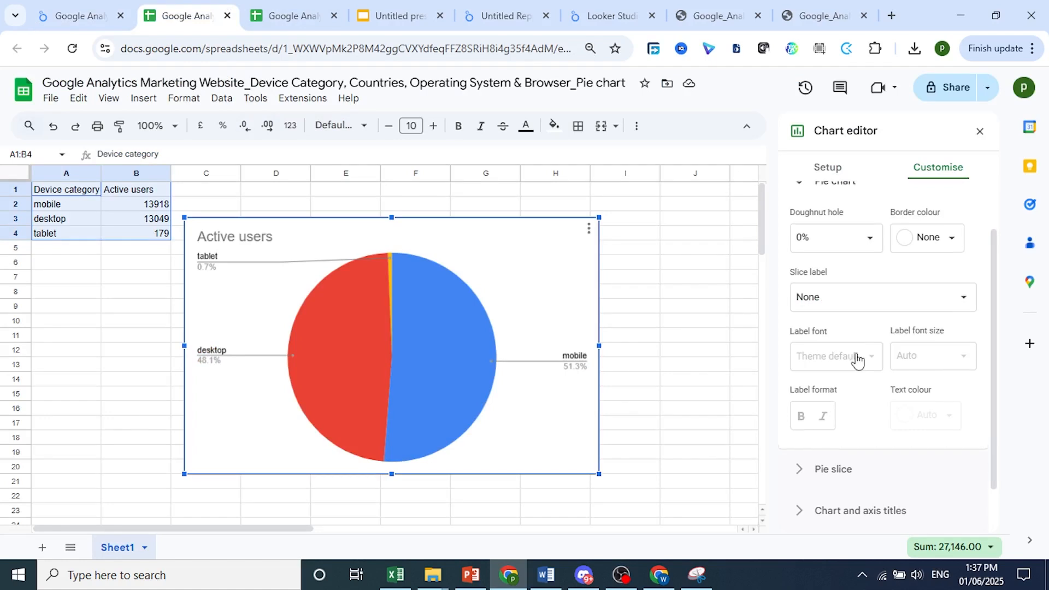
pyautogui.scroll(2, 853, 270)
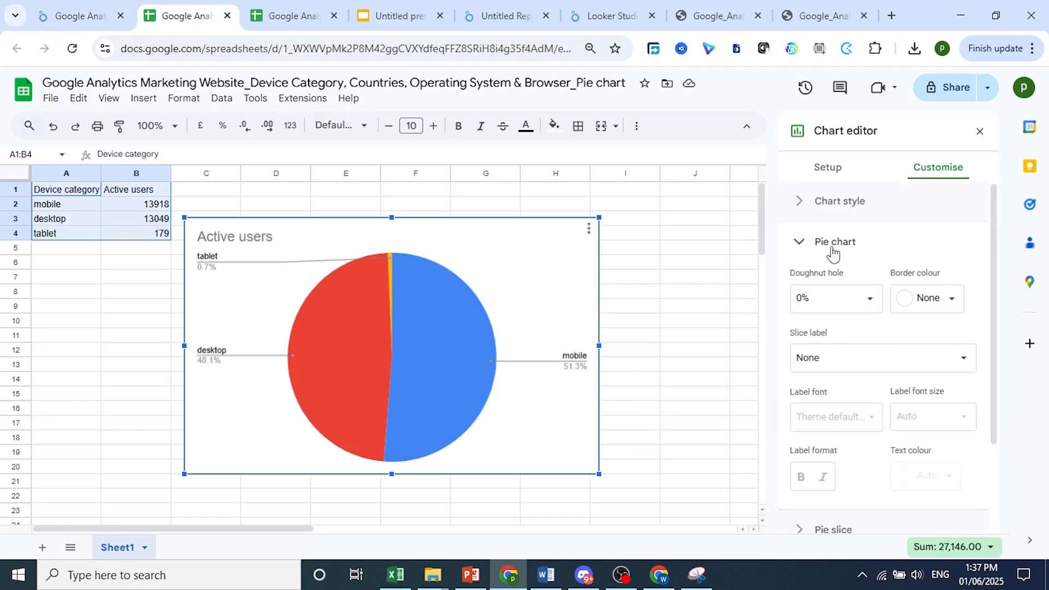
pyautogui.scroll(-2, 854, 345)
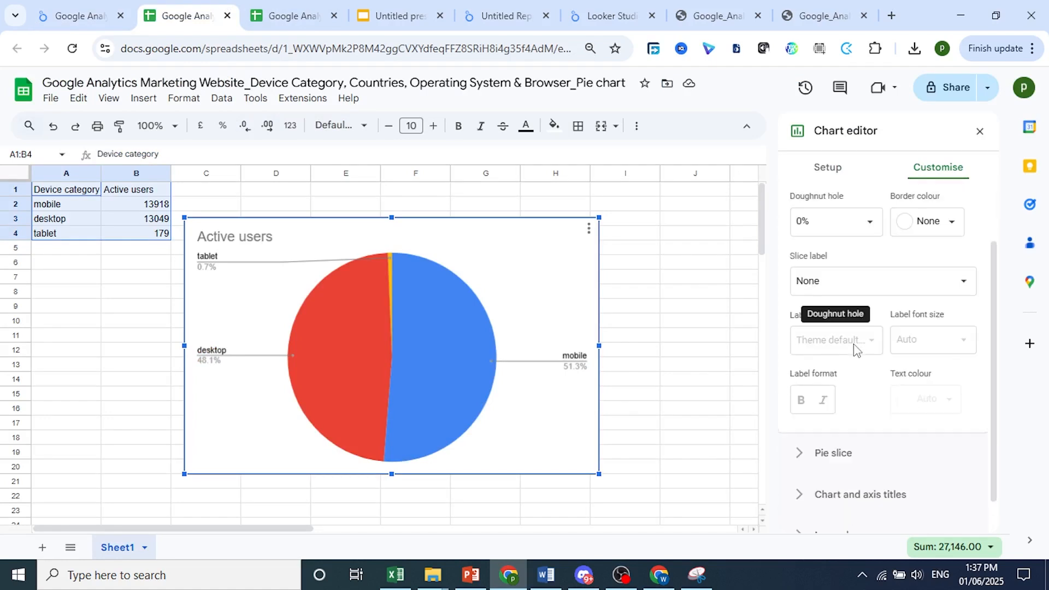
pyautogui.click(849, 284)
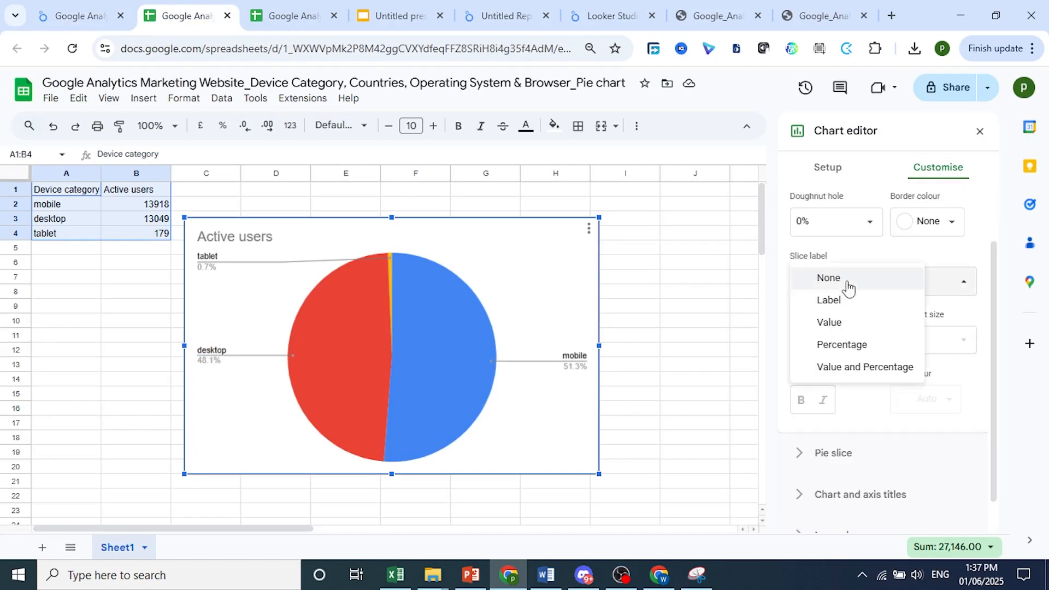
pyautogui.click(853, 350)
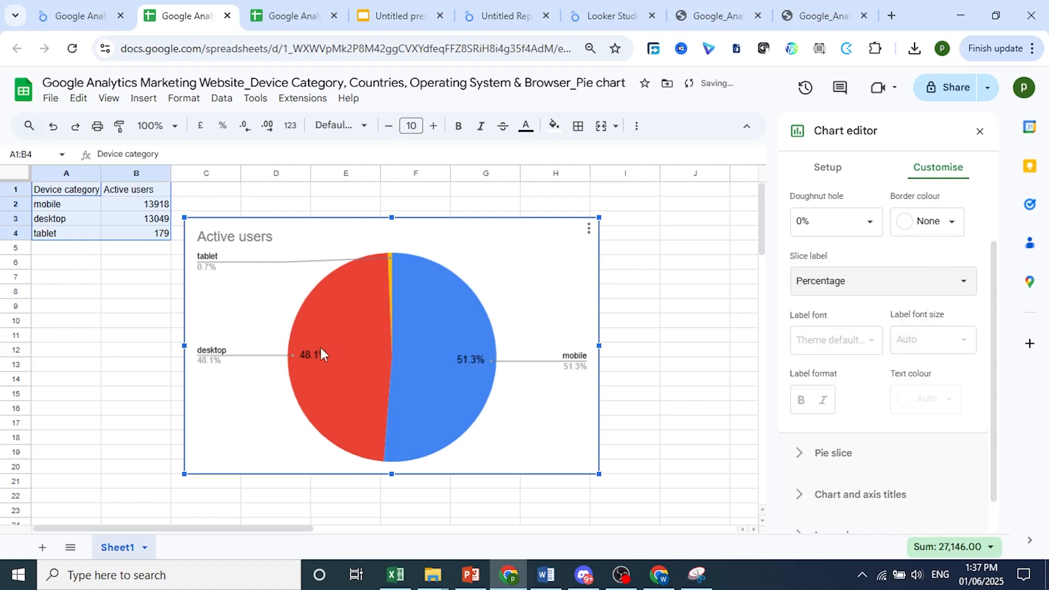
# Maximise the chart and move its legend onto the right side of the pie
pyautogui.click(208, 258)
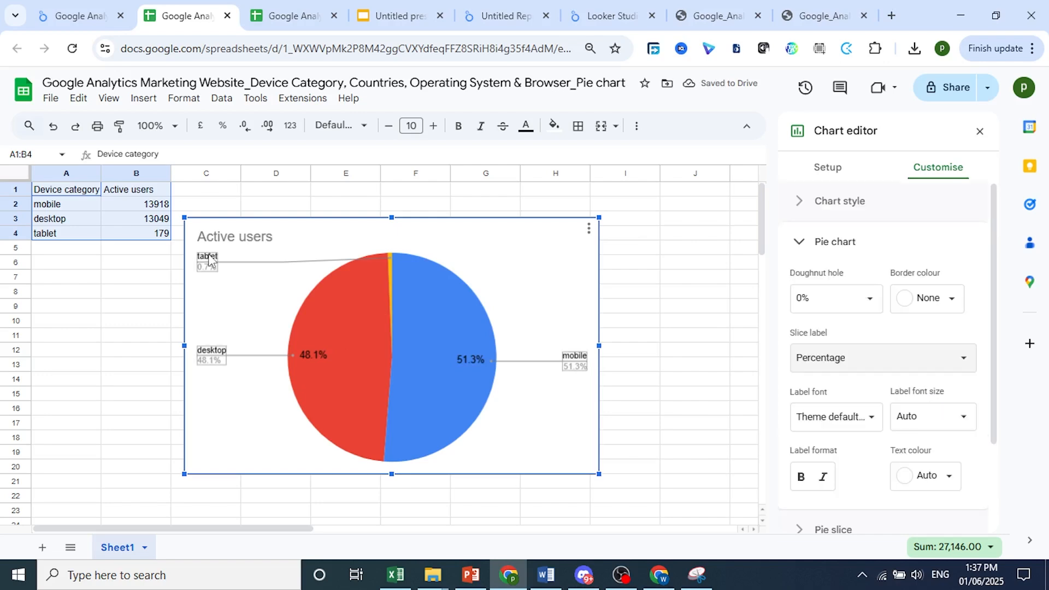
pyautogui.click(808, 210)
pyautogui.click(98, 15)
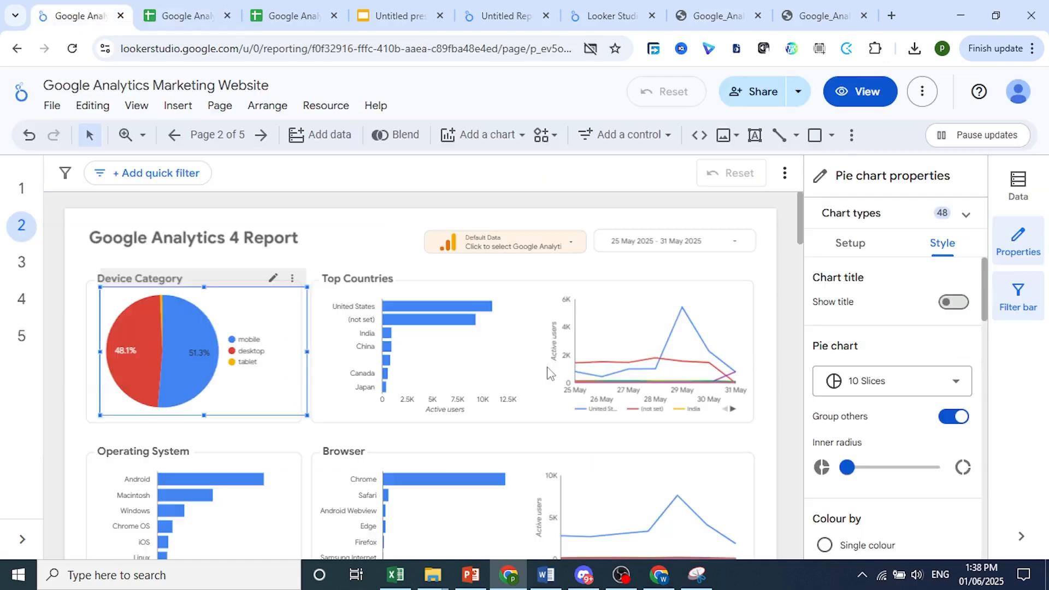
pyautogui.click(201, 8)
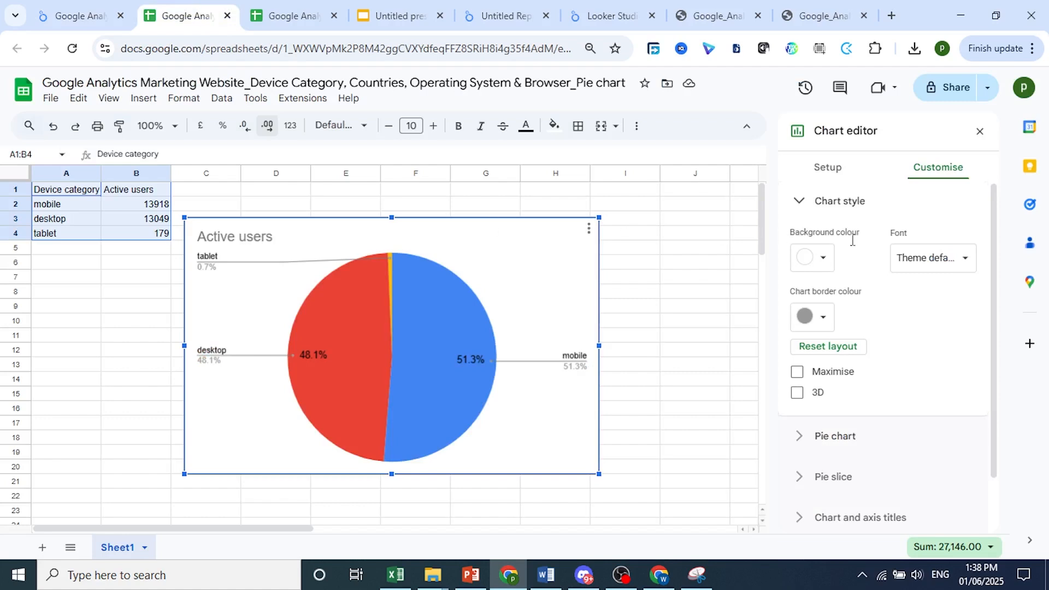
pyautogui.click(797, 372)
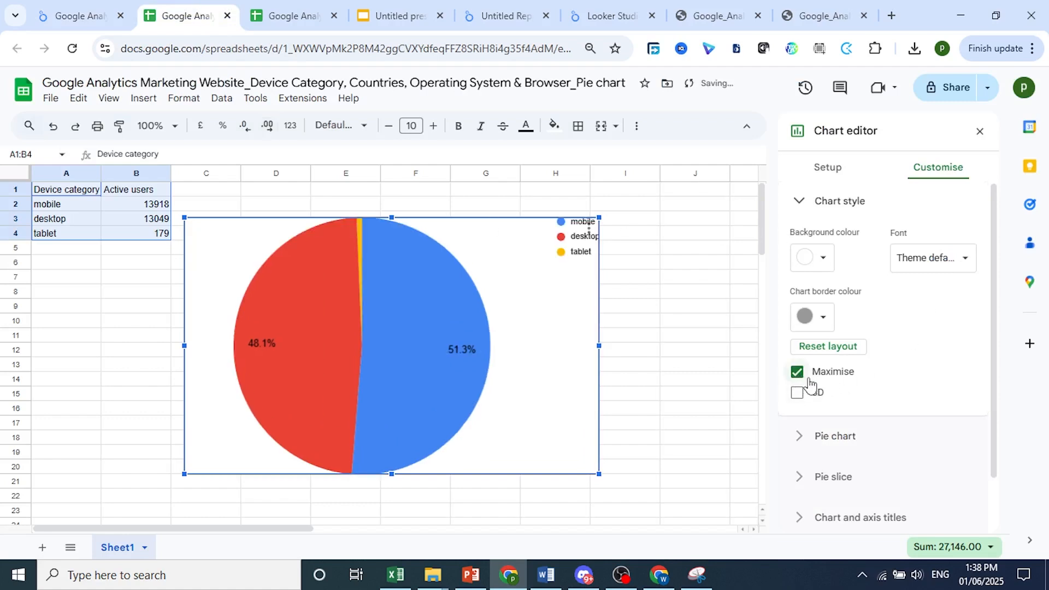
pyautogui.click(570, 259)
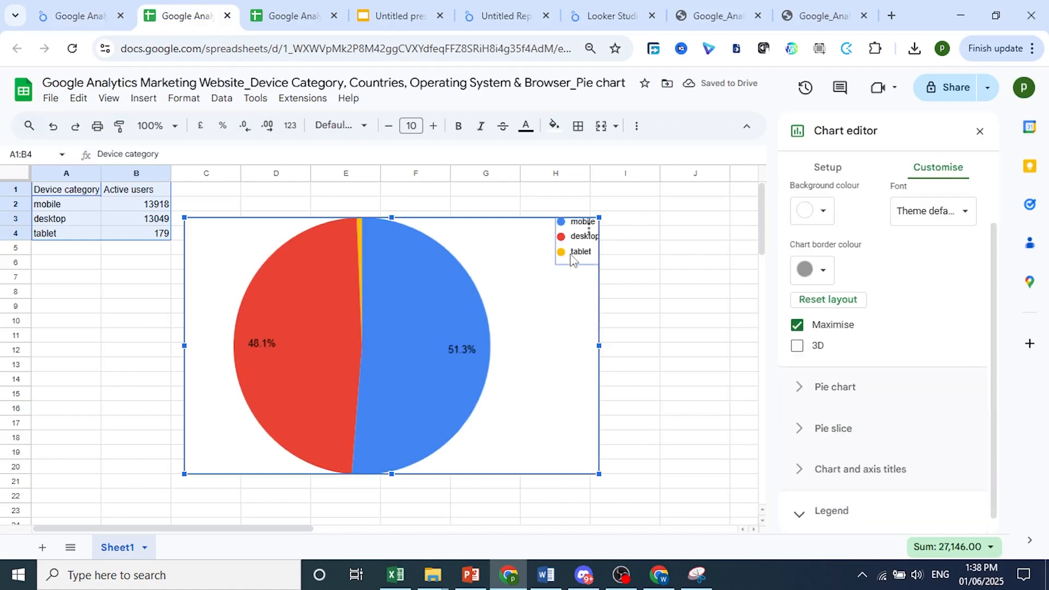
pyautogui.moveTo(571, 258); pyautogui.dragTo(521, 365)
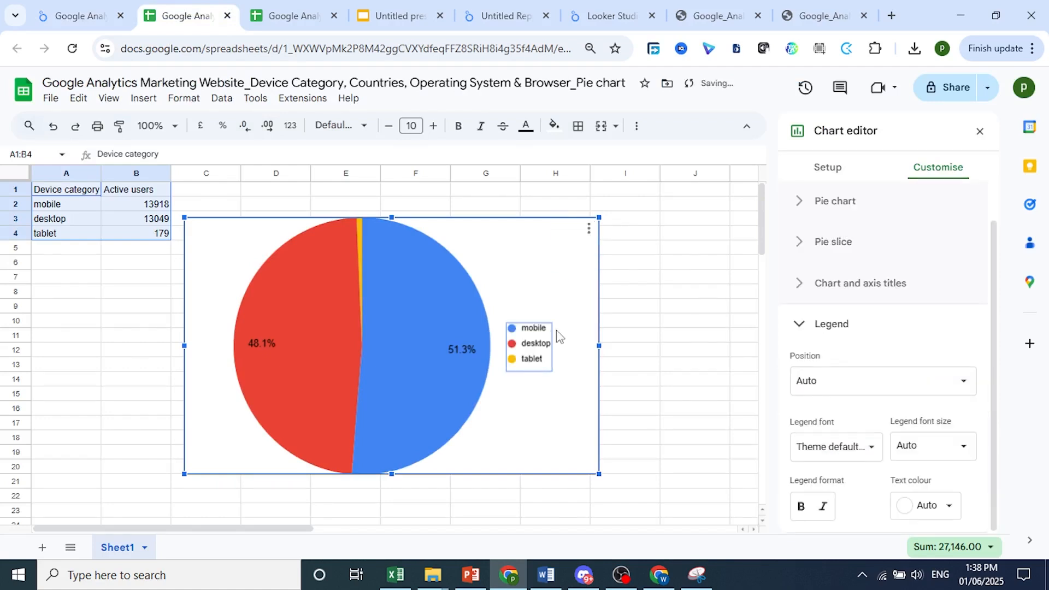
pyautogui.click(79, 15)
pyautogui.click(197, 12)
pyautogui.click(119, 6)
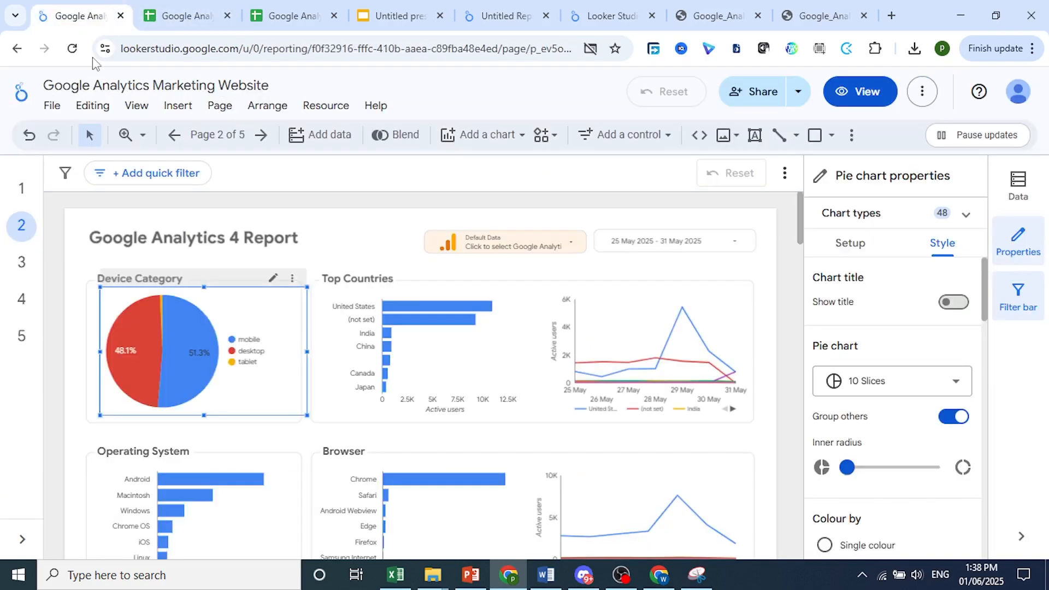
pyautogui.click(166, 7)
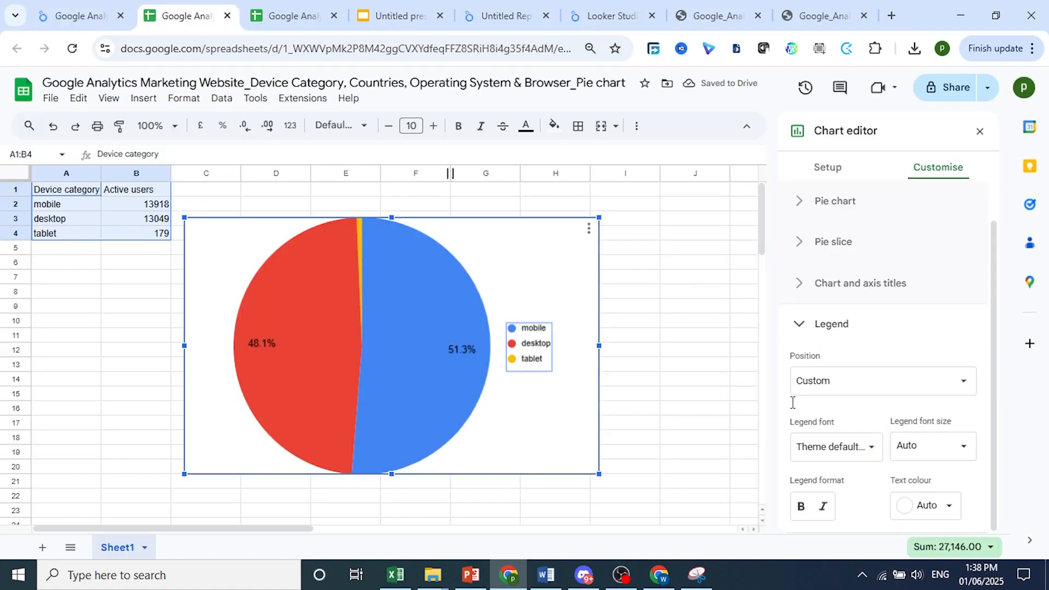
# Turn on the 3D chart style for the pie chart
pyautogui.scroll(1, 837, 405)
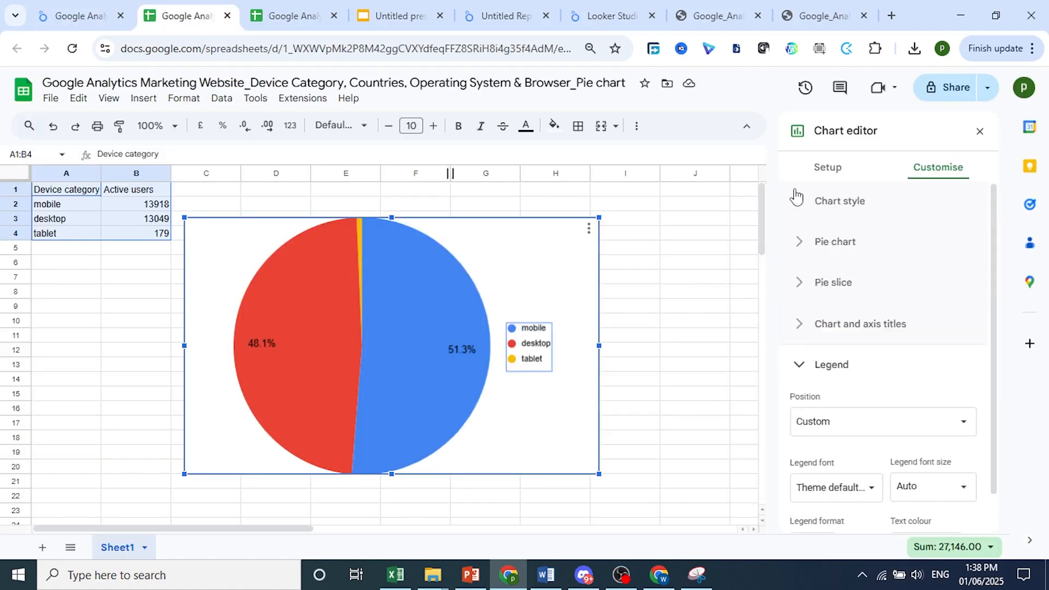
pyautogui.click(803, 202)
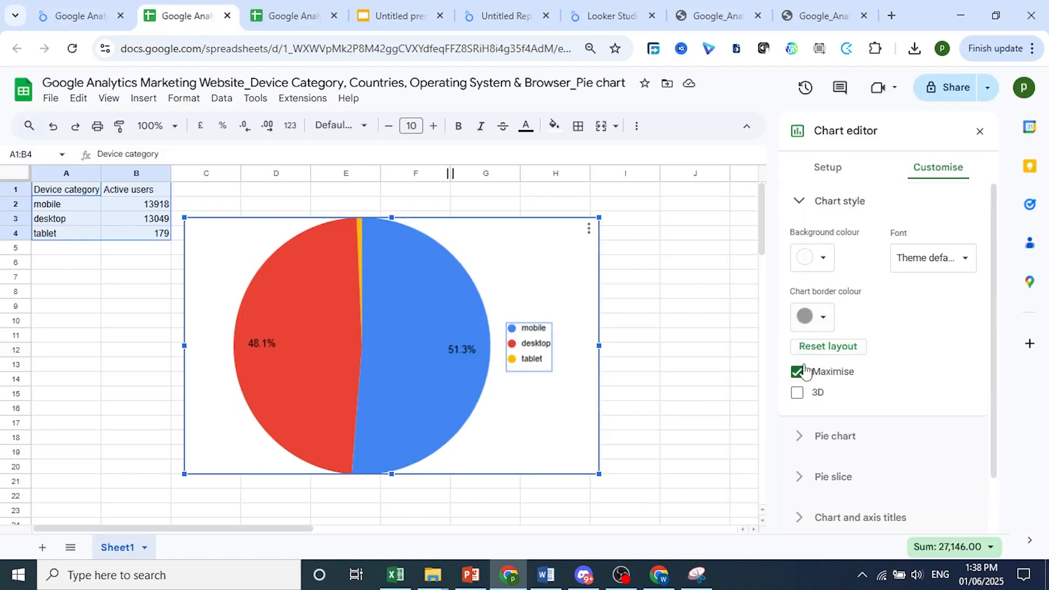
pyautogui.click(797, 394)
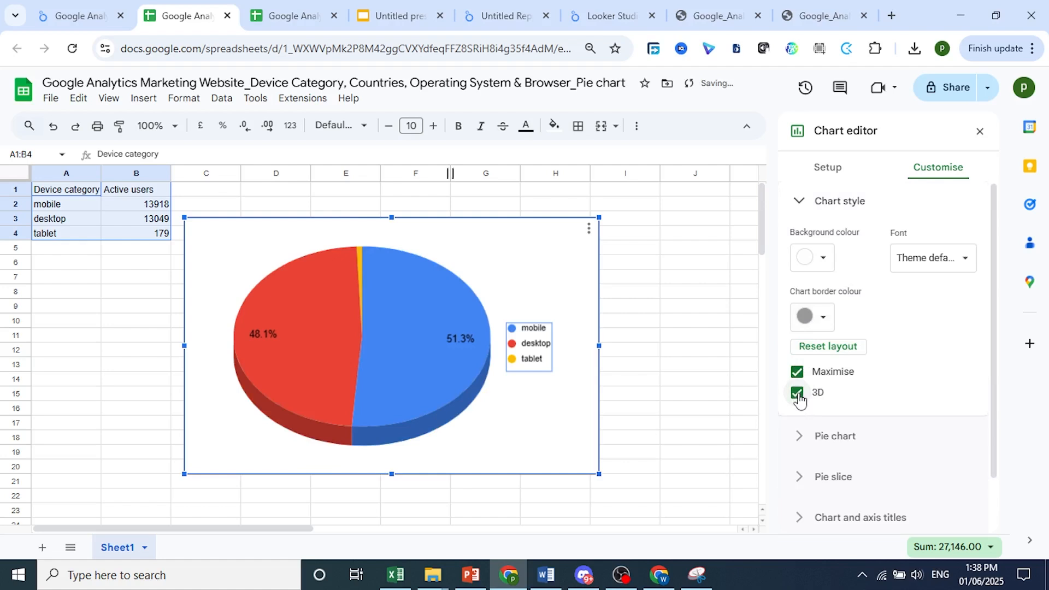
# Set the pie chart's slice labels to Value and Percentage and return to the Looker Studio report
pyautogui.click(811, 201)
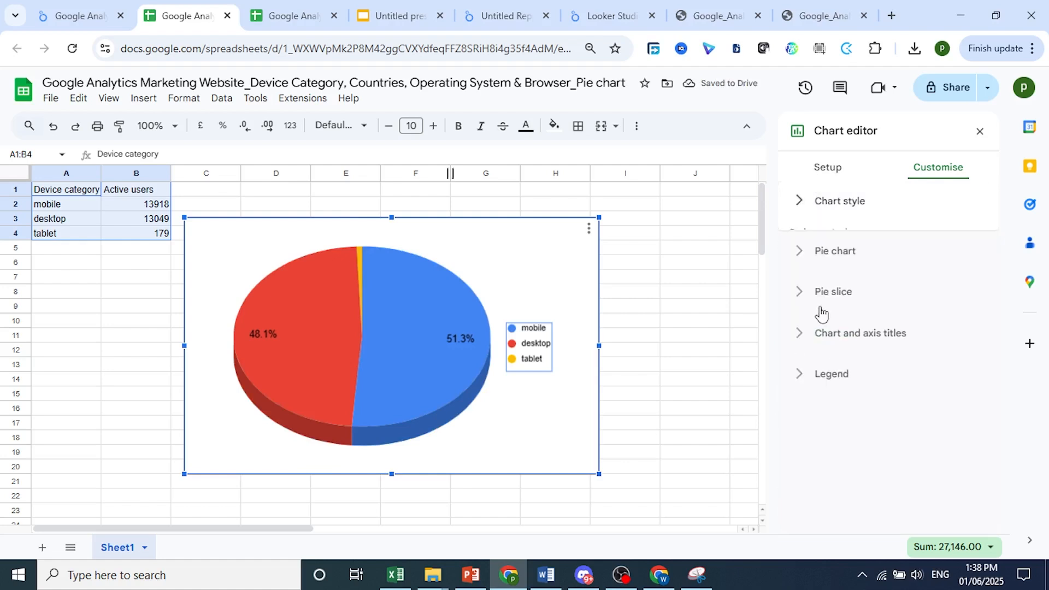
pyautogui.click(802, 245)
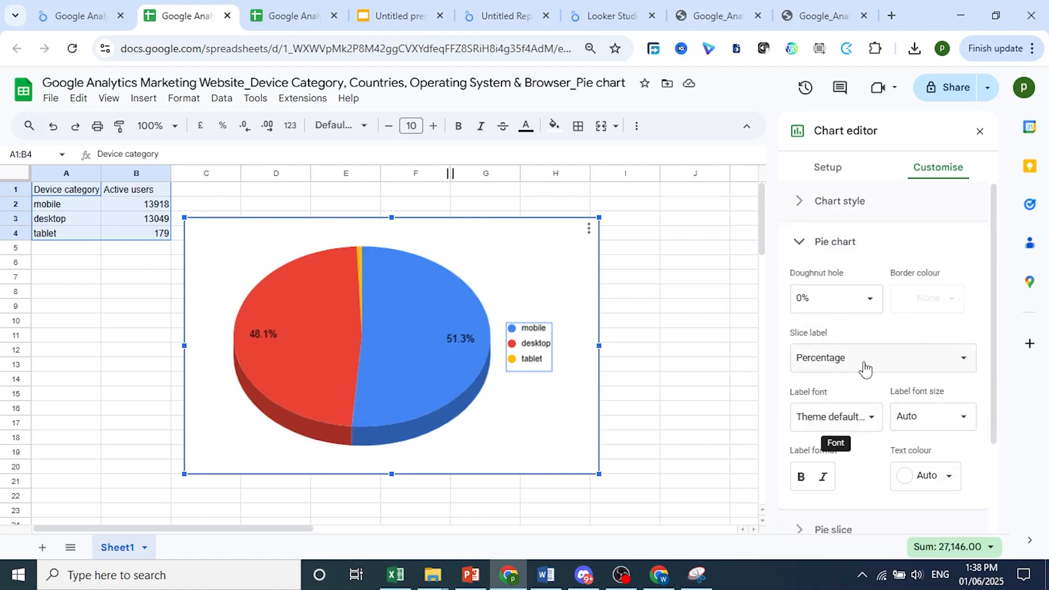
pyautogui.click(864, 367)
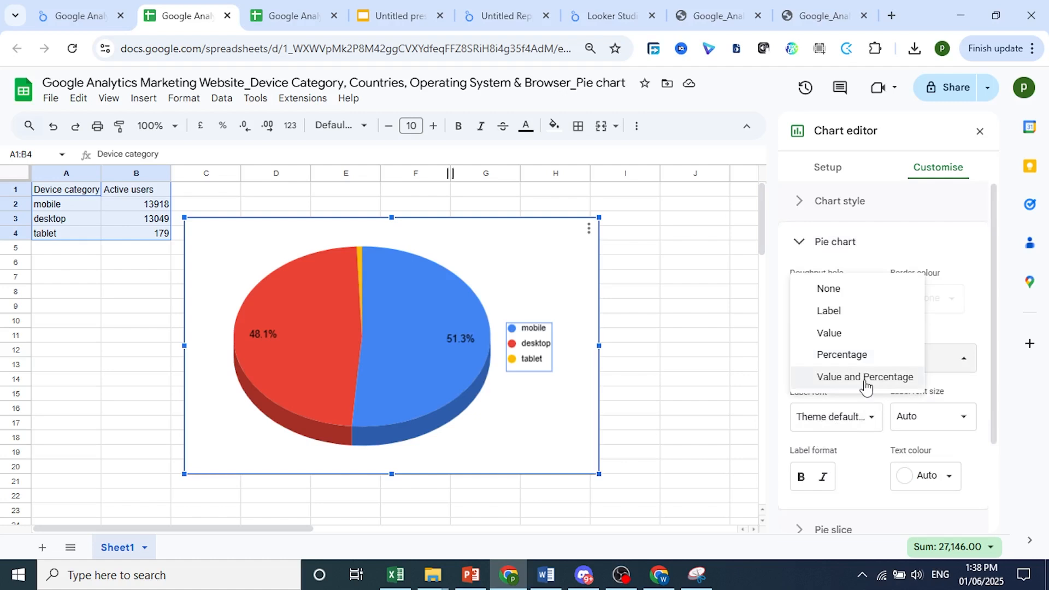
pyautogui.click(865, 378)
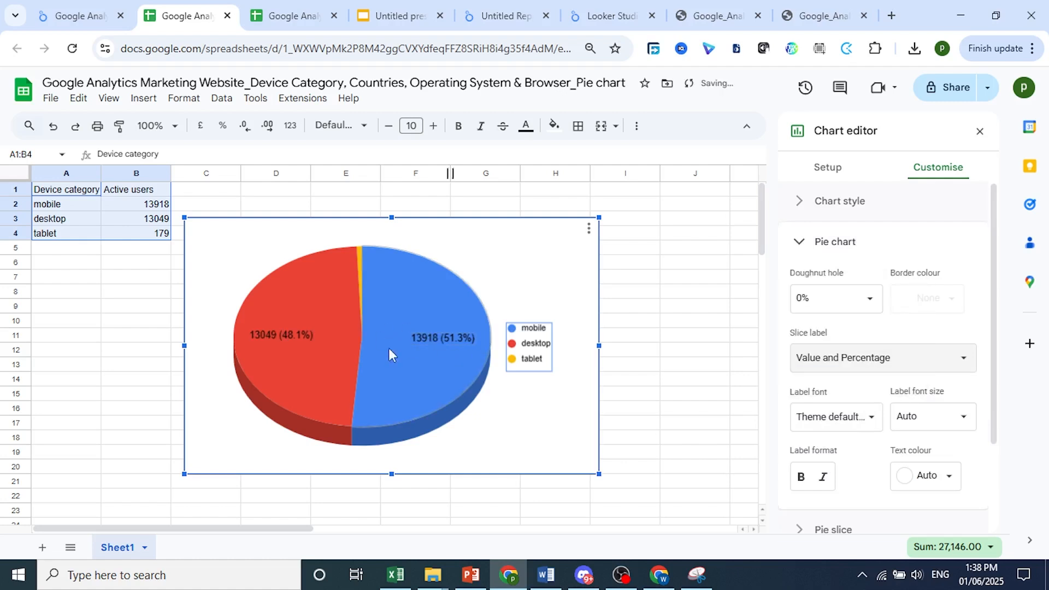
pyautogui.click(87, 11)
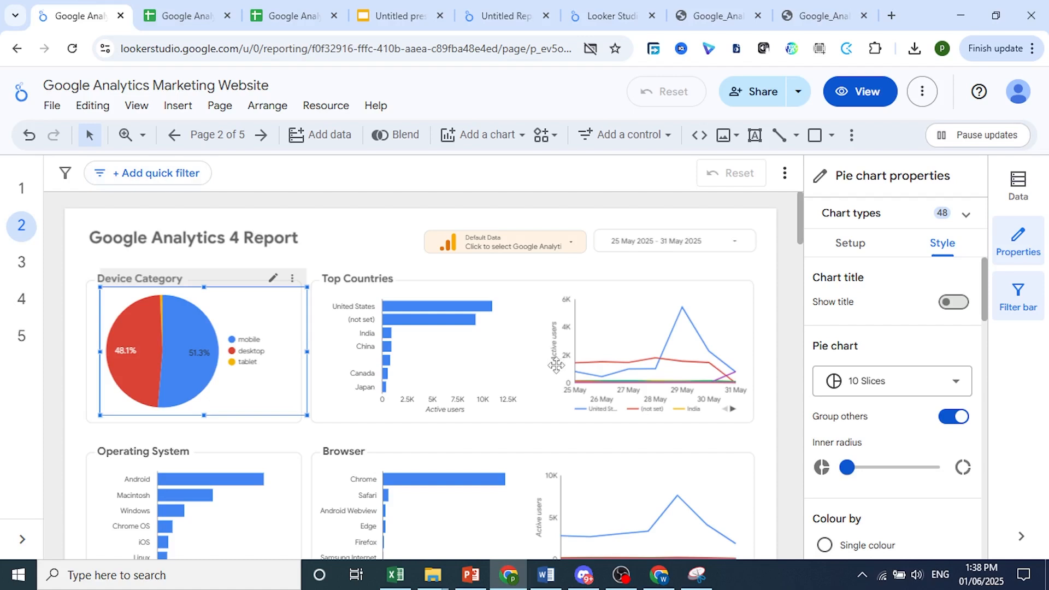